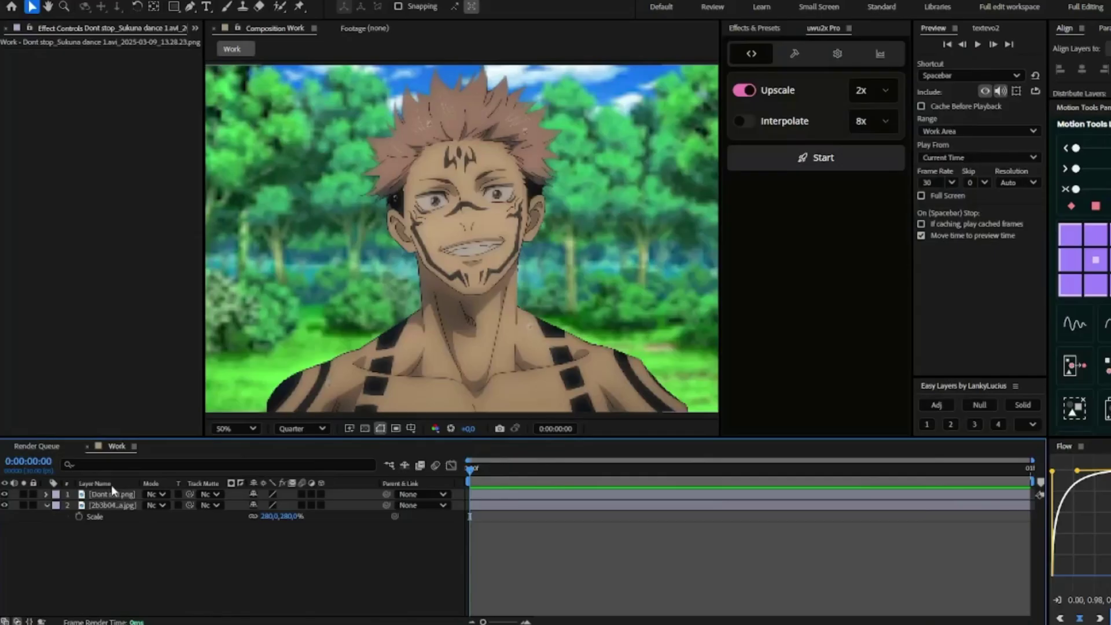
Duplicate the character layer and add a shadow-only Drop Shadow at 192°, distance 77
left_click(111, 493)
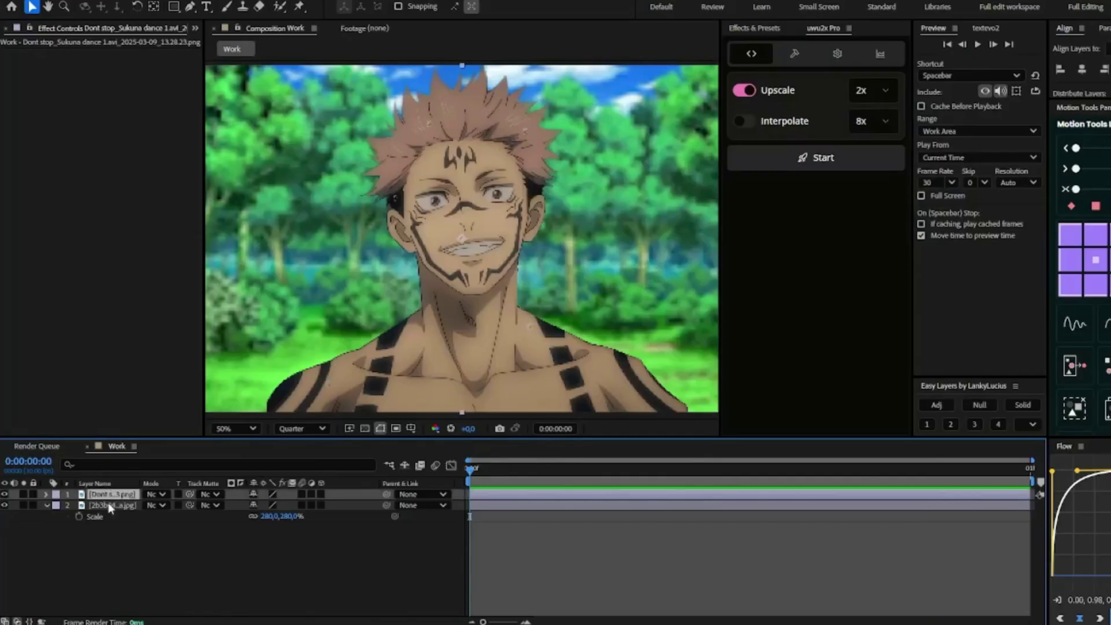
key("ctrl+d")
key("ctrl+space")
type("dro")
left_click(111, 505)
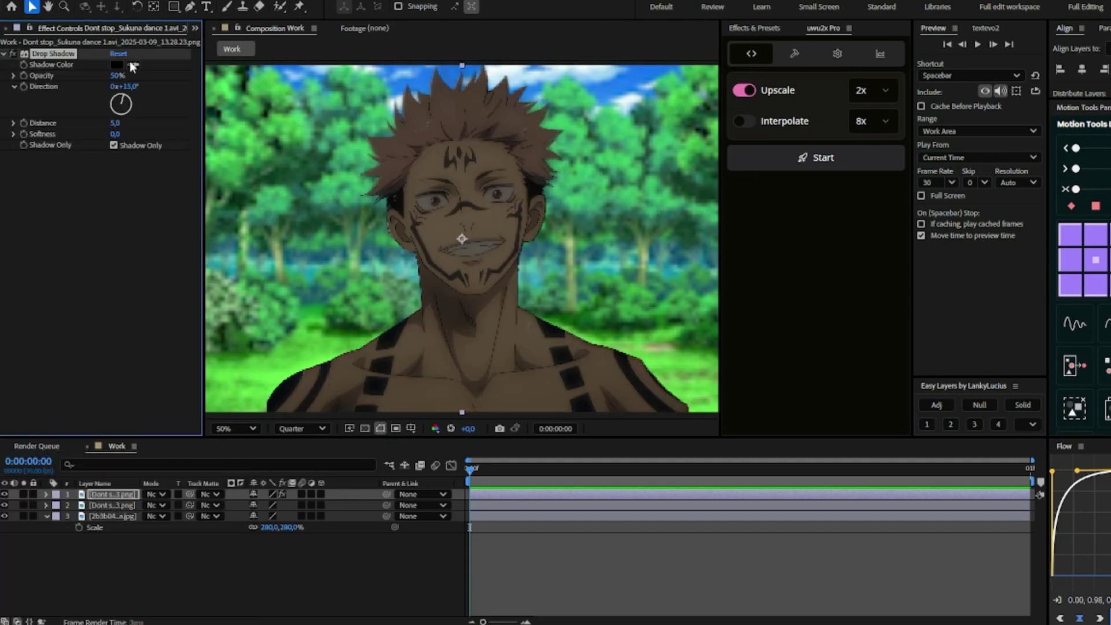
left_click_drag(122, 107, 92, 235)
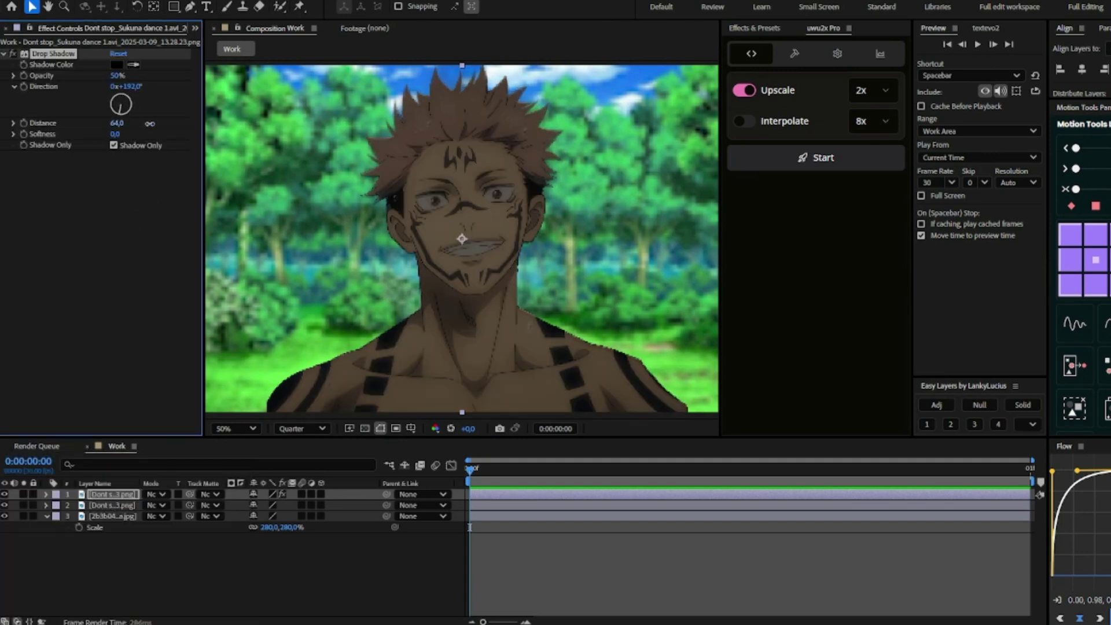
left_click_drag(114, 123, 158, 124)
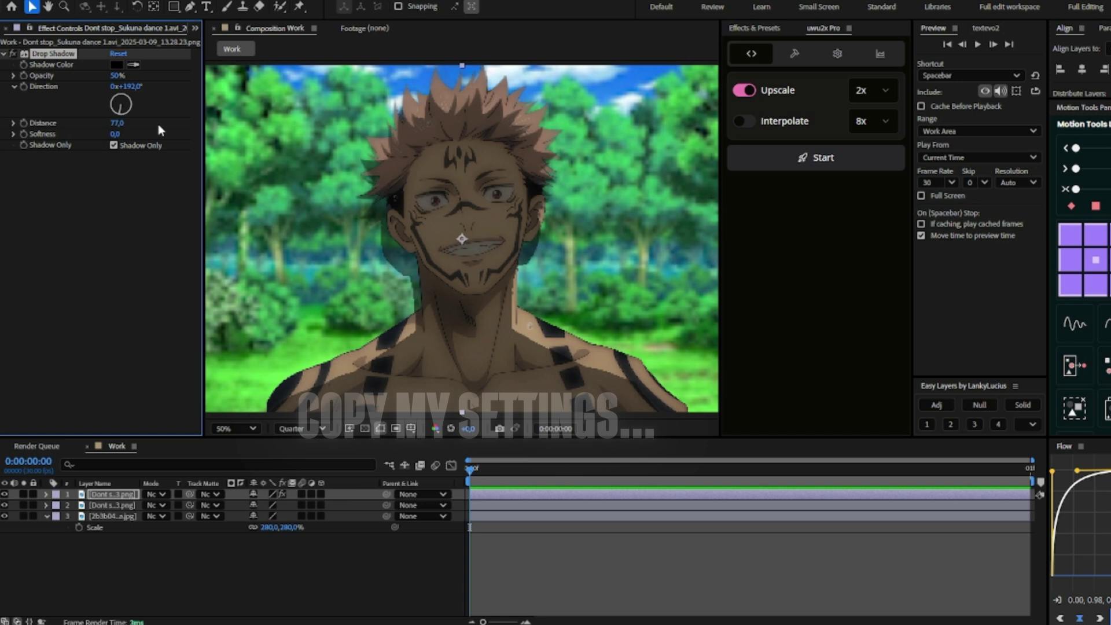
Add Set Matte and a CC Composite in Multiply mode to the duplicate
key("ctrl+space")
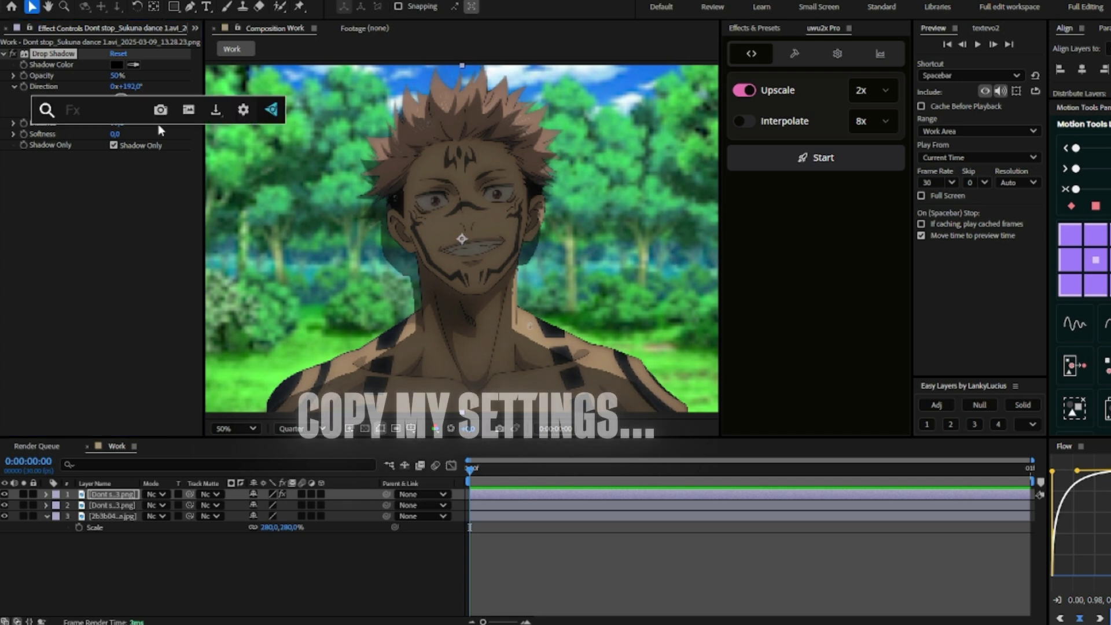
type("se")
key("Escape")
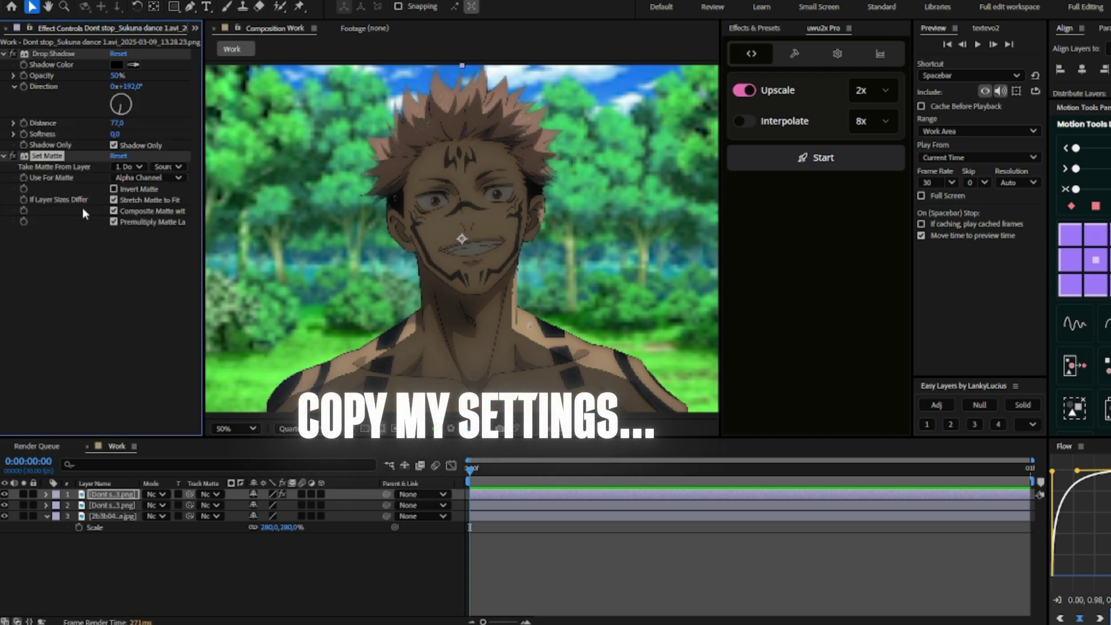
key("ctrl+space")
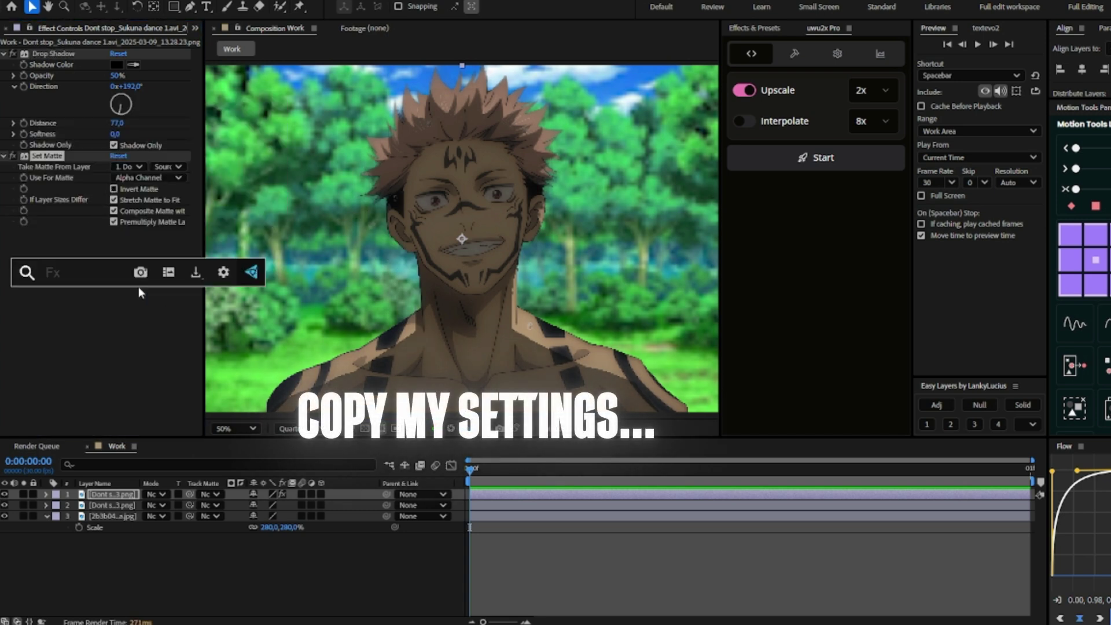
type("com")
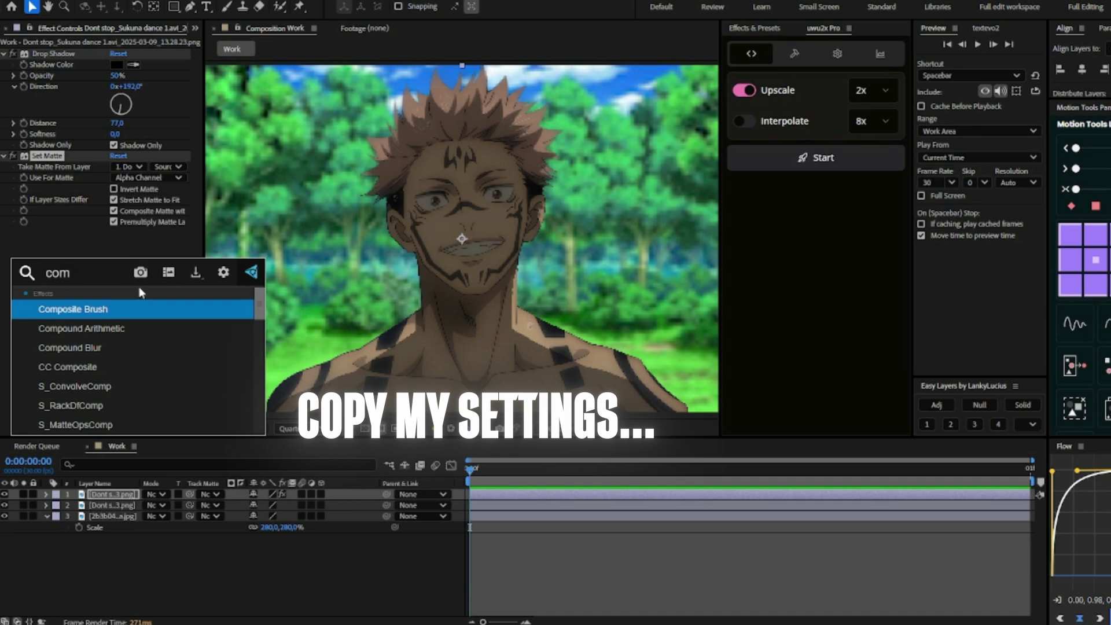
left_click(92, 367)
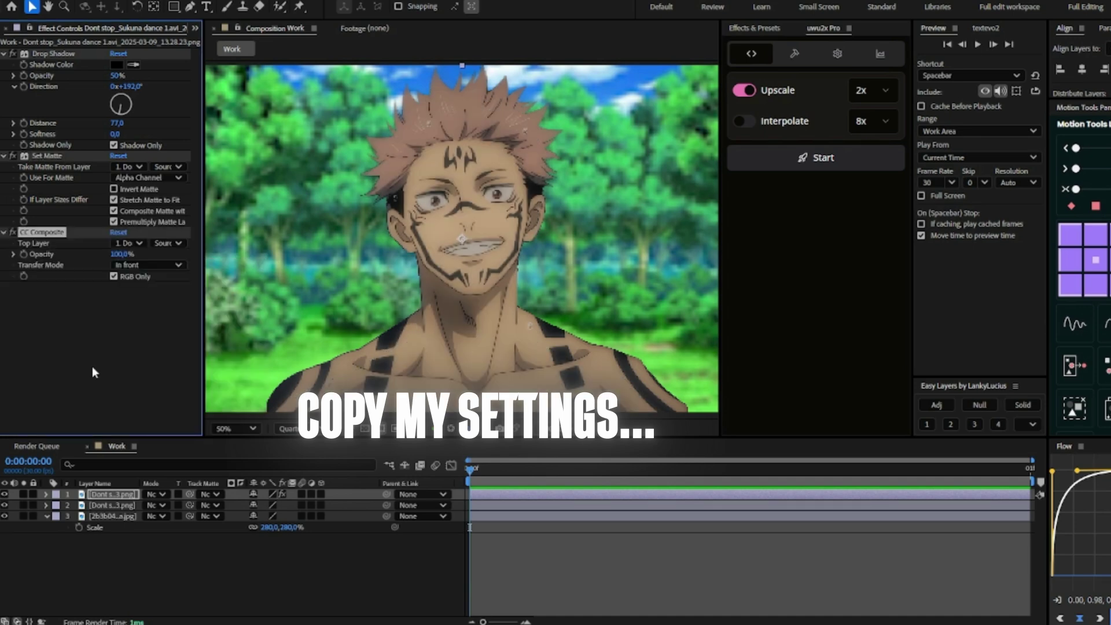
left_click(148, 264)
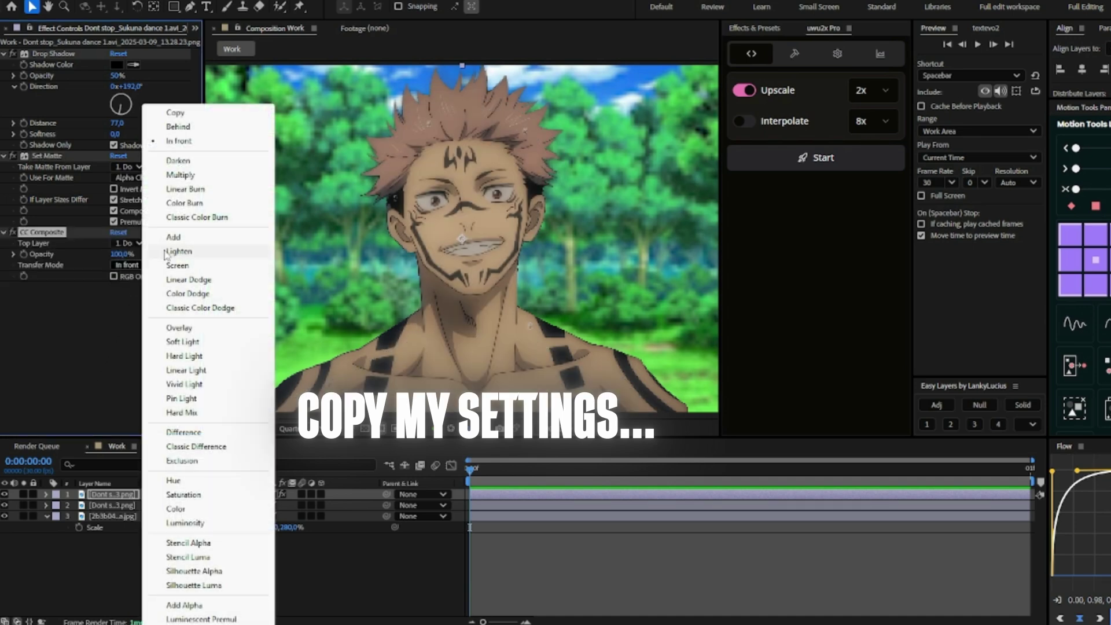
left_click(175, 176)
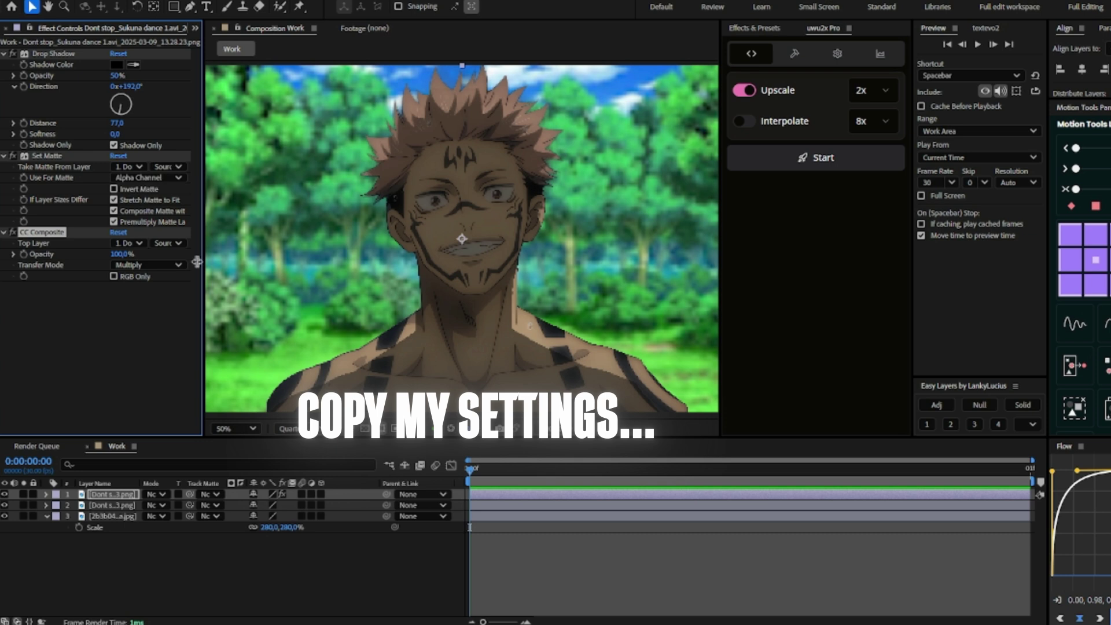
Raise the Drop Shadow opacity to 100% for a solid black silhouette
left_click(117, 110)
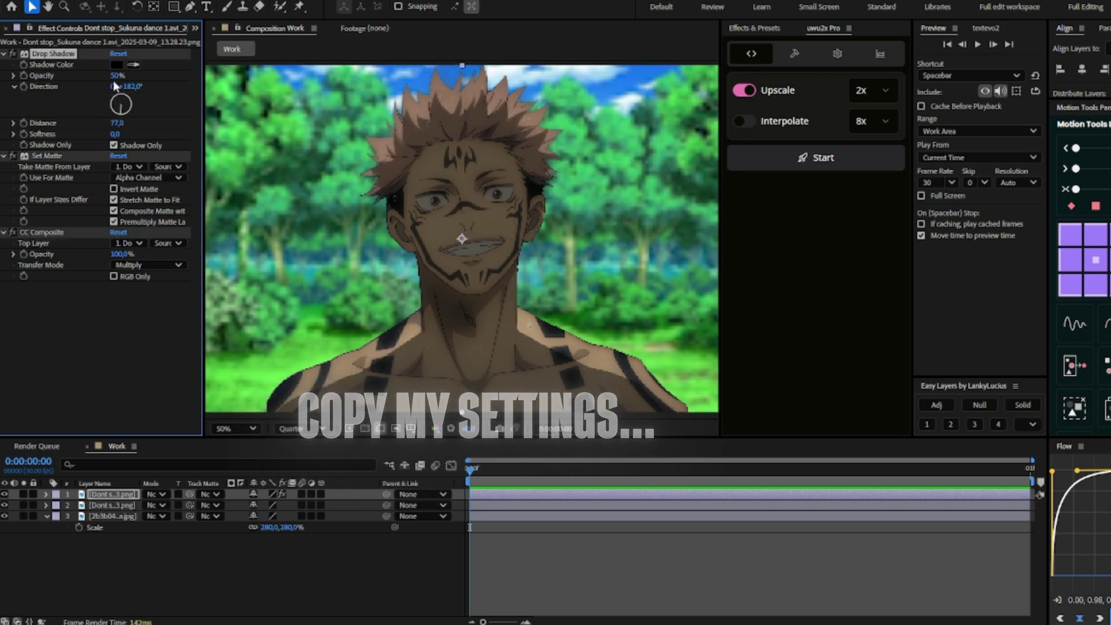
left_click_drag(117, 75, 150, 75)
key("ctrl+space")
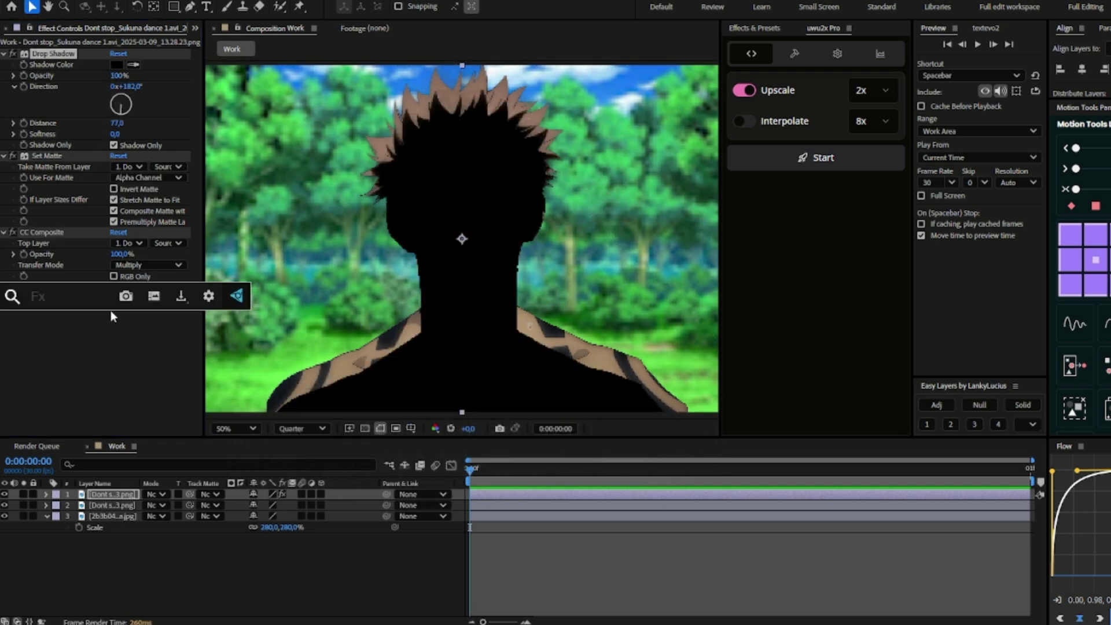
Apply Deep Glow to the silhouette with exposure 2 and Unmult enabled
type("deep")
left_click(68, 352)
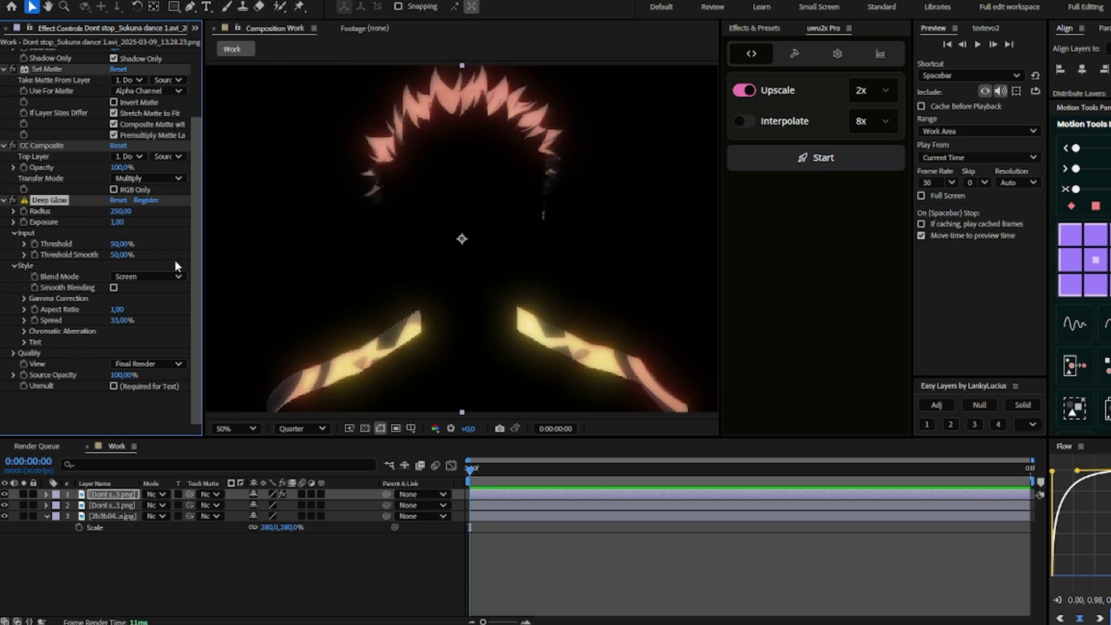
left_click_drag(117, 221, 177, 219)
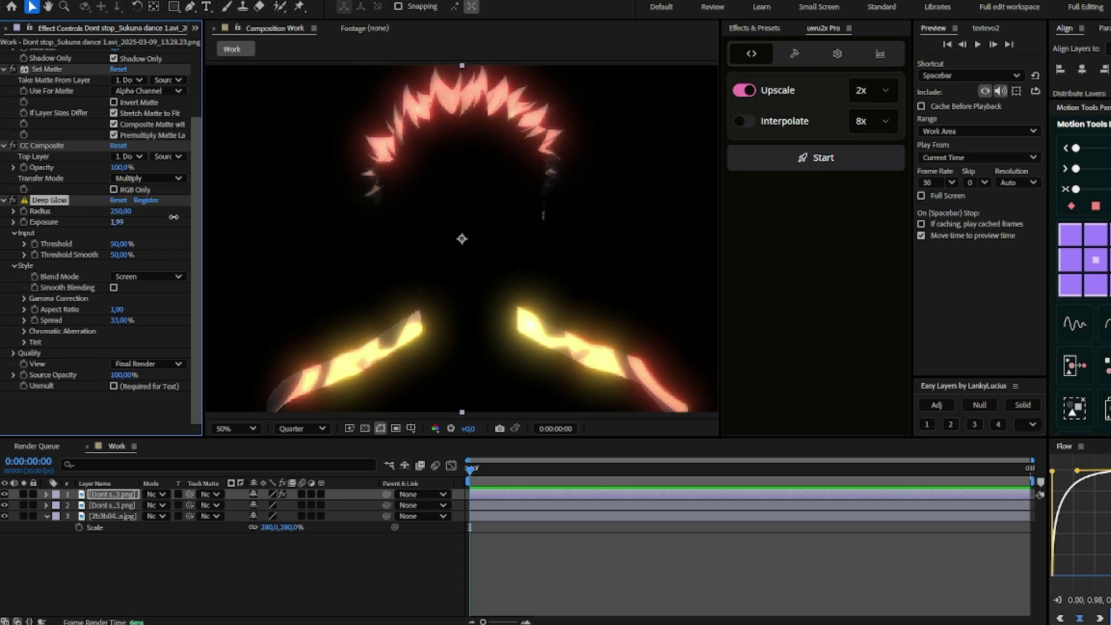
left_click(117, 222)
type("2")
left_click(114, 385)
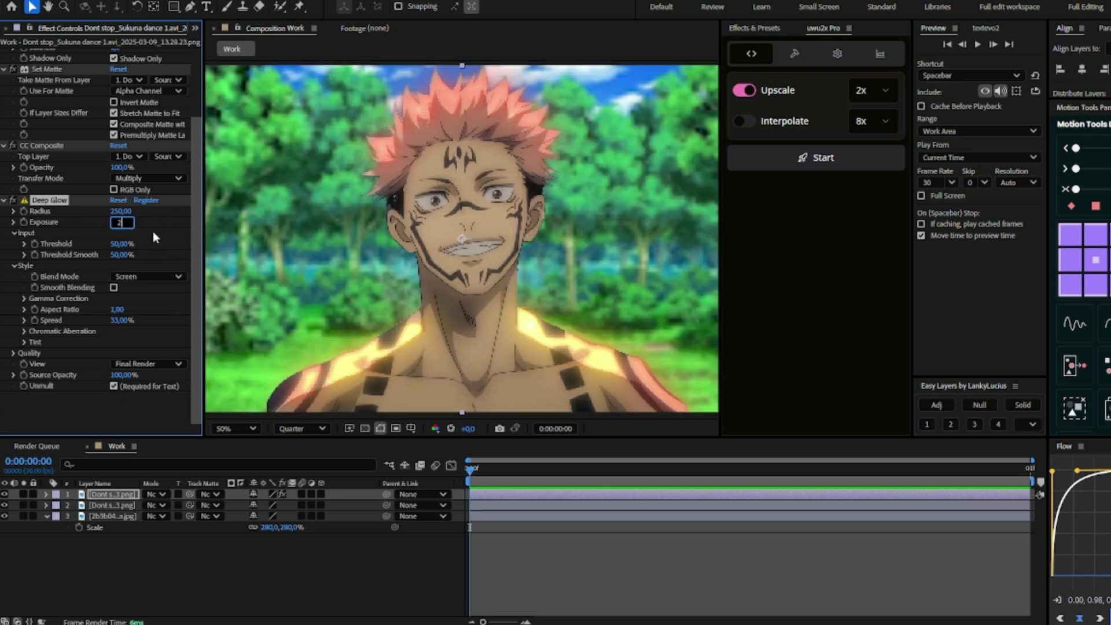
Retune the Drop Shadow to distance about 33, direction about 193° and softness 18
scroll(142, 259, "up", 2)
scroll(141, 259, "up", 1)
left_click_drag(117, 109, 96, 119)
left_click_drag(137, 80, 140, 71)
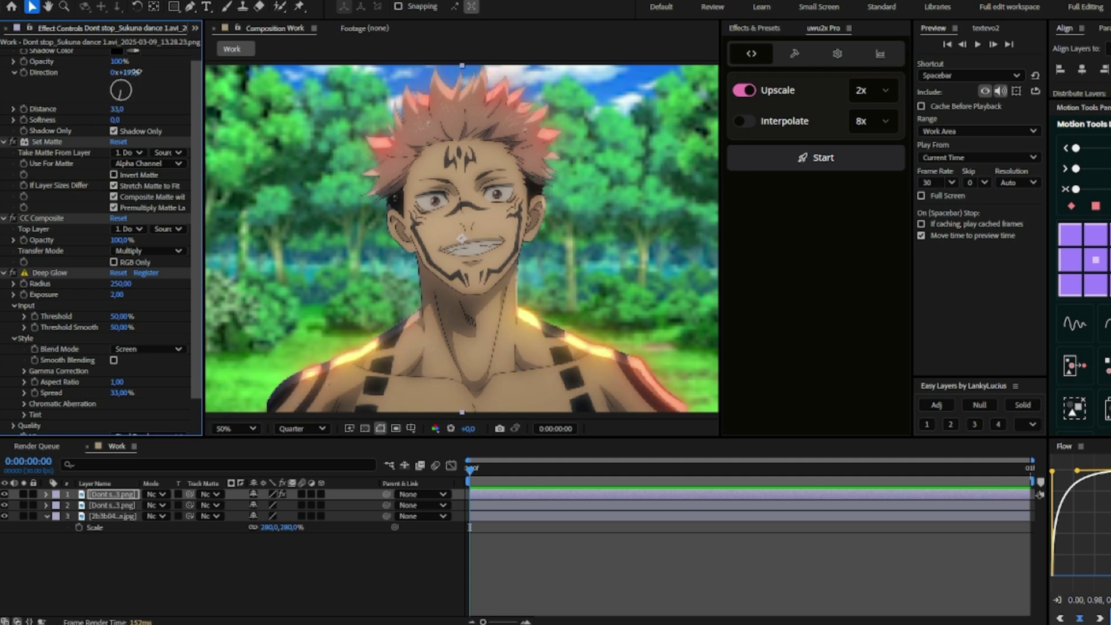
left_click_drag(116, 109, 130, 119)
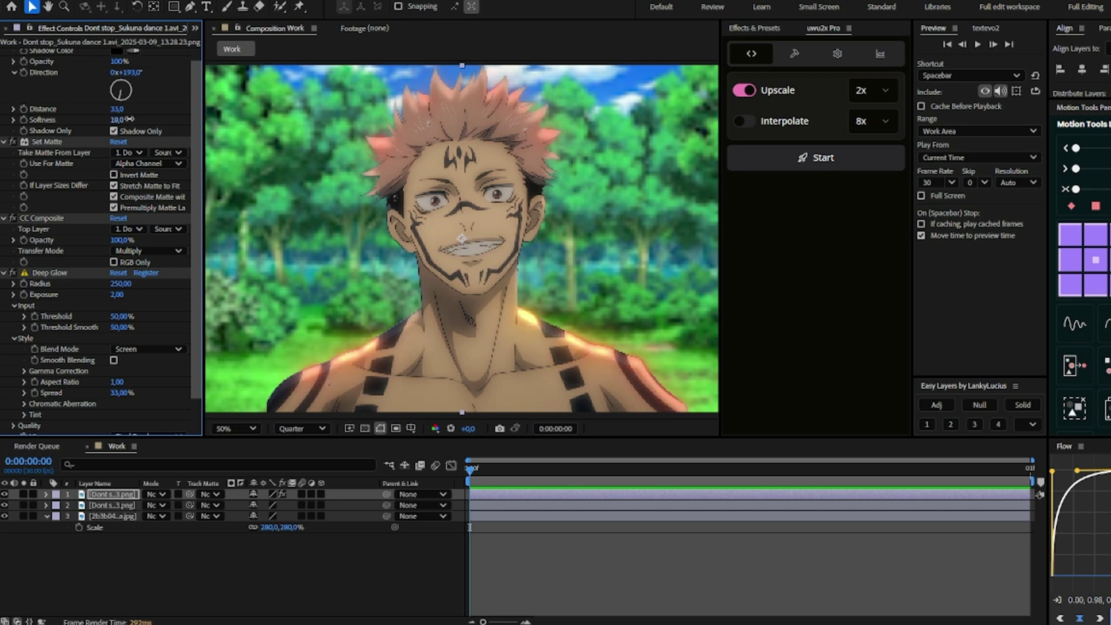
Duplicate the layer and add Light Wrap using layer 4 as background, viewing the wrap only
key("ctrl+d")
key("ctrl+space")
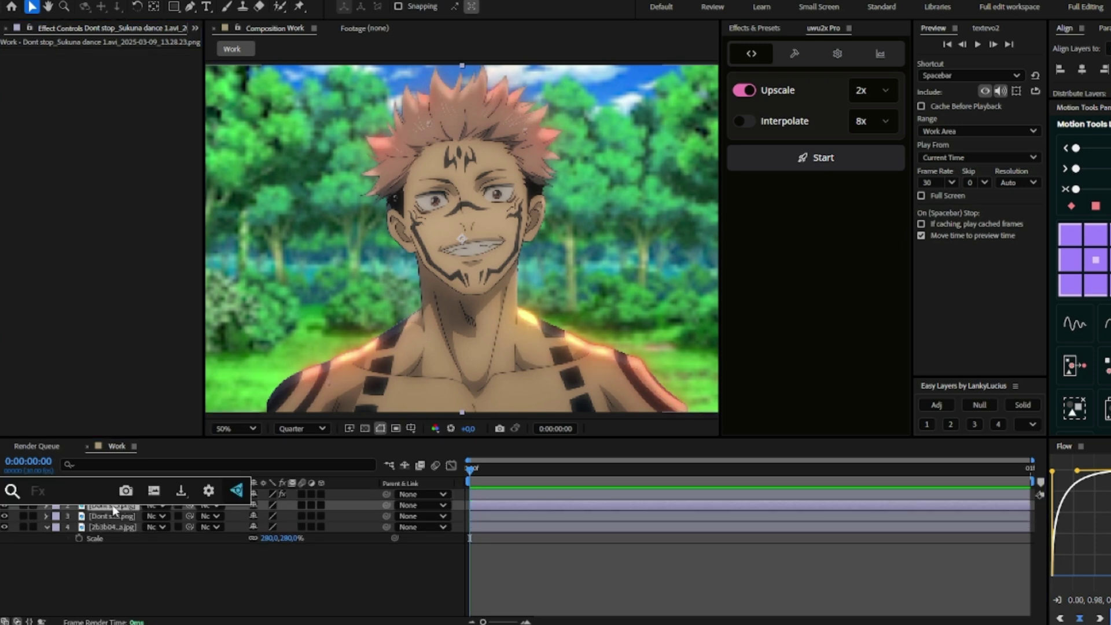
type("w")
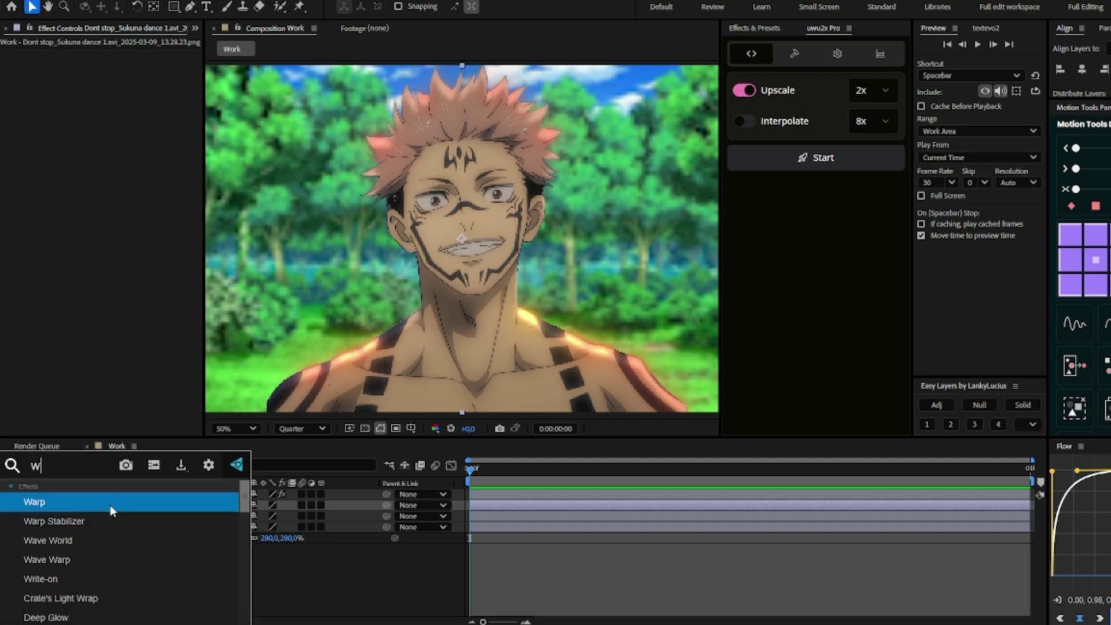
type("ra")
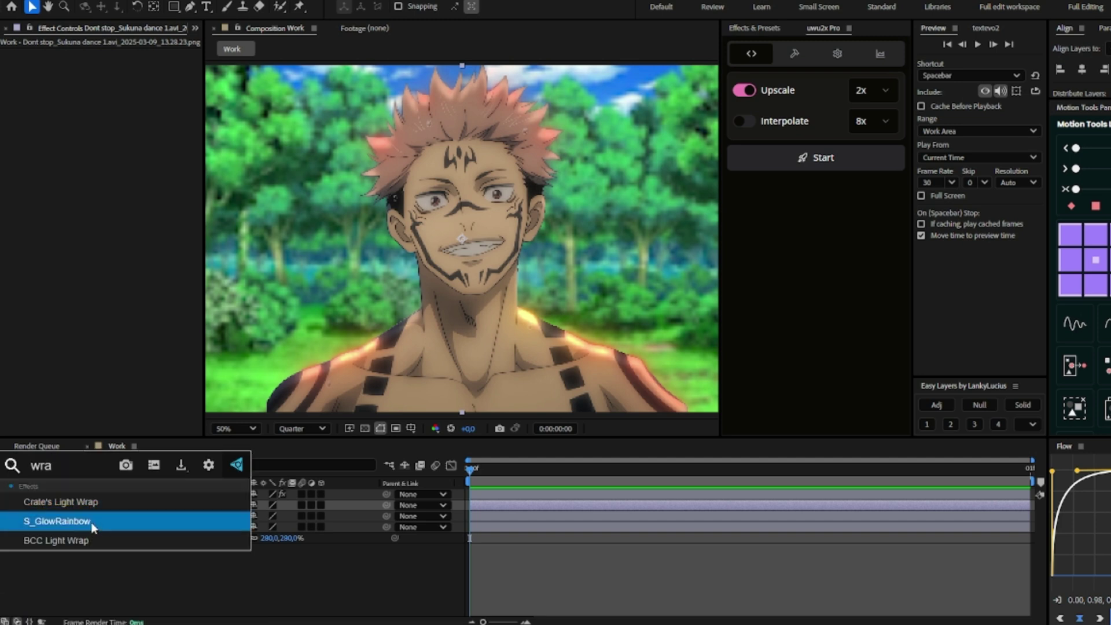
left_click(78, 503)
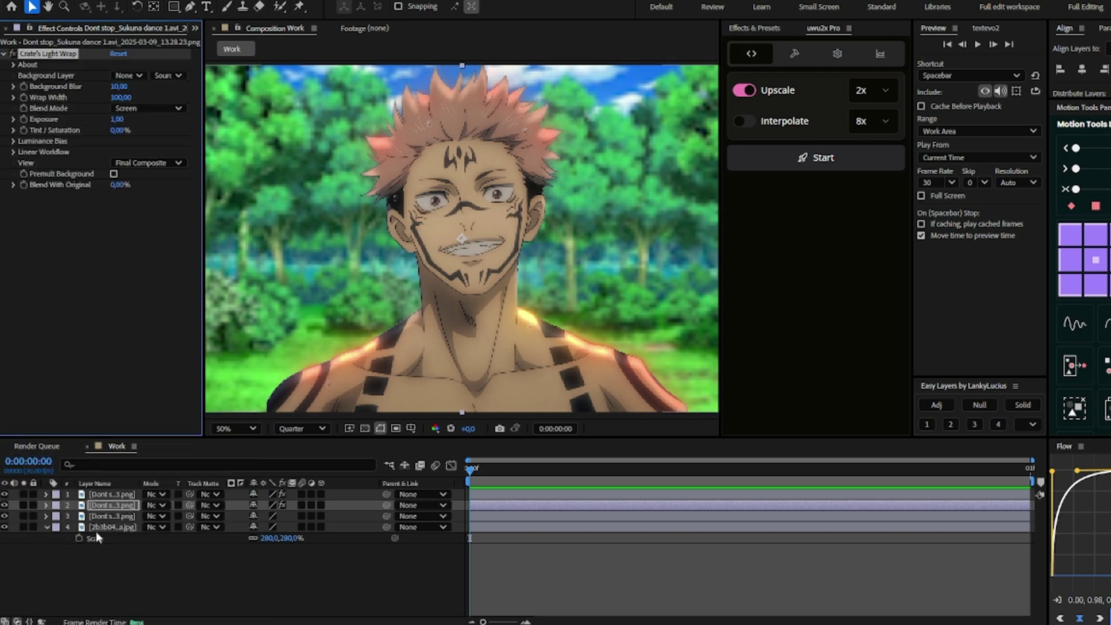
left_click(130, 75)
left_click(173, 152)
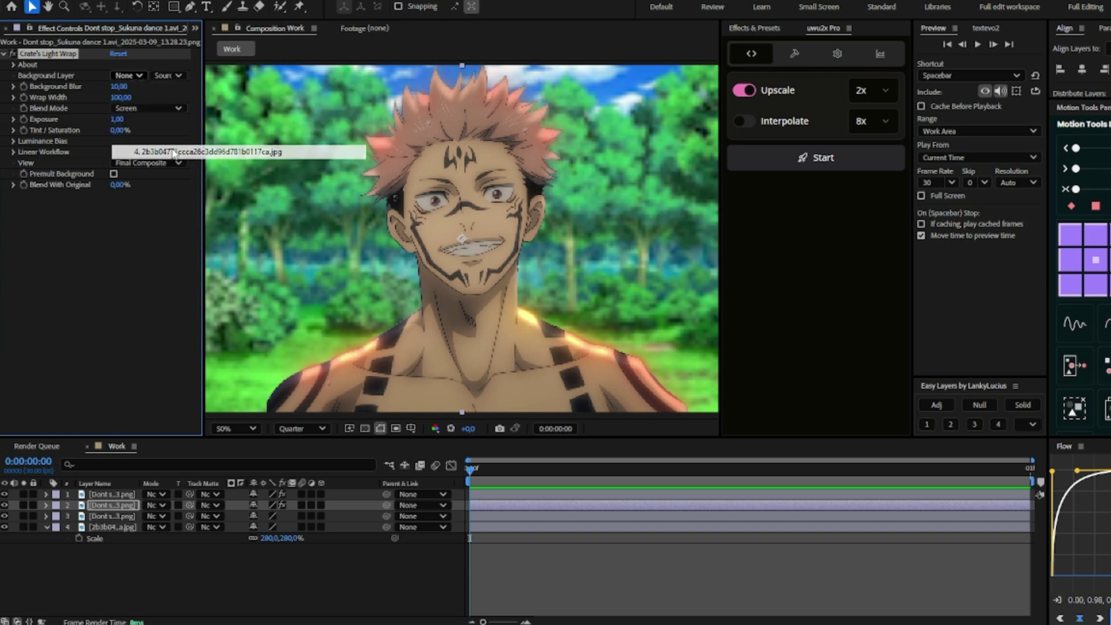
left_click(148, 163)
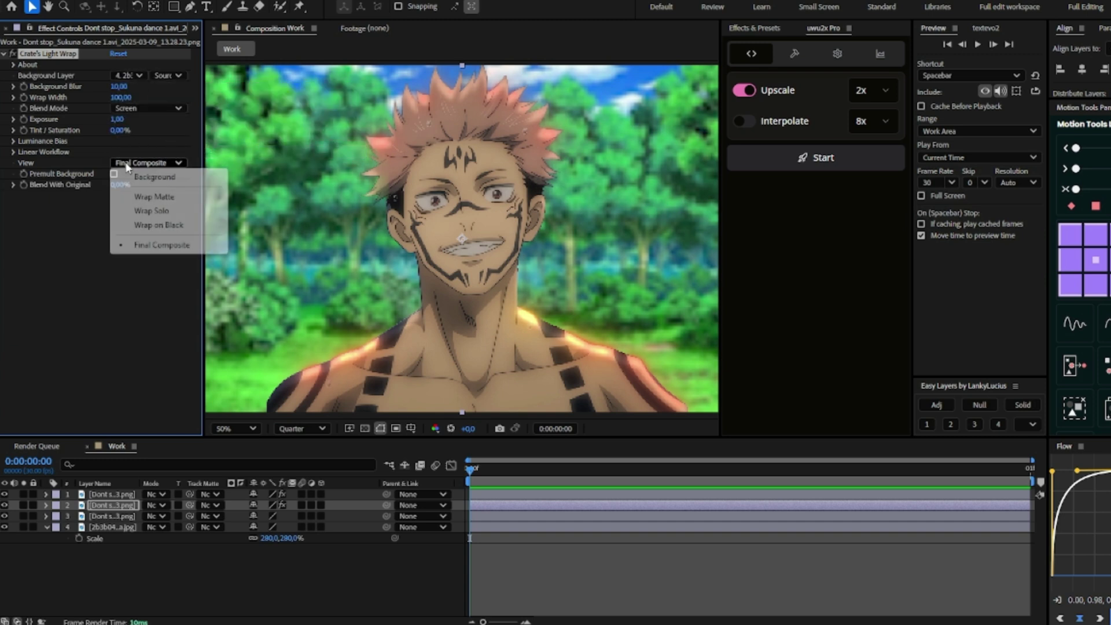
left_click(141, 207)
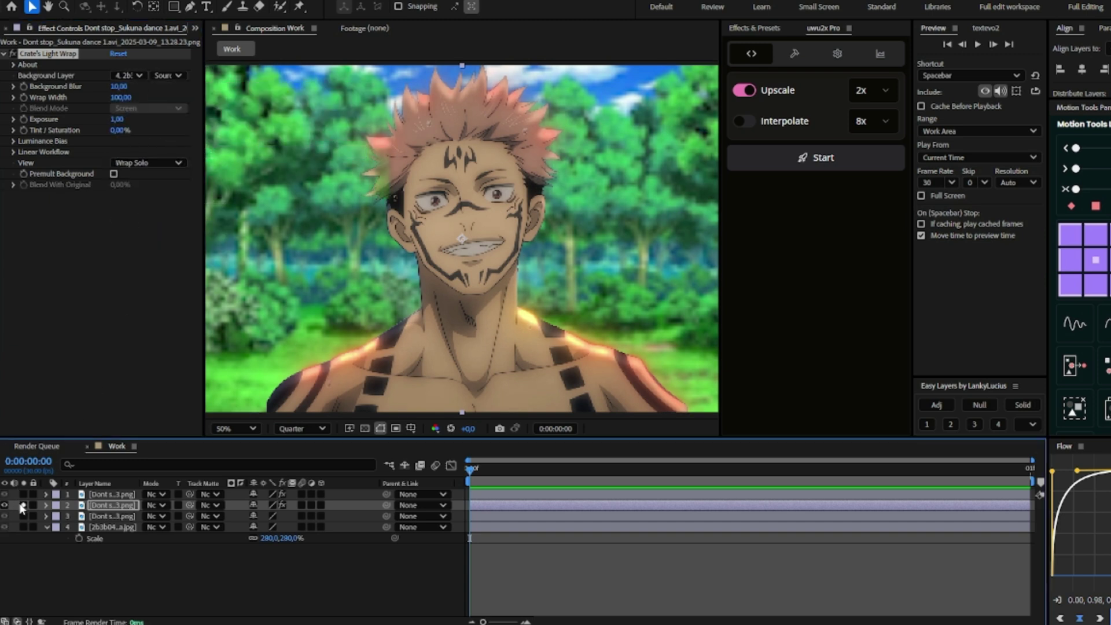
Add Deep Glow to layer 2
left_click(99, 508)
key("ctrl+space")
type("de")
left_click(99, 516)
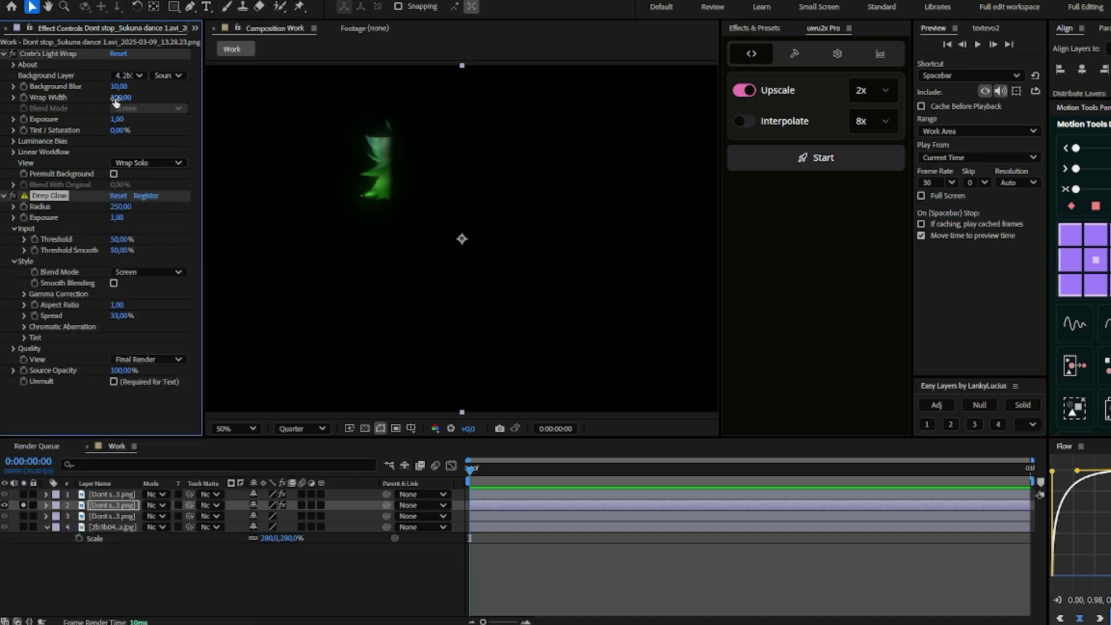
Set Light Wrap width 279 and blur 259, and Deep Glow Unmult with exposure 2.57
mouse_move(117, 98)
left_mouse_down()
mouse_move(373, 133)
mouse_move(263, 132)
left_mouse_up()
left_click_drag(120, 88, 295, 104)
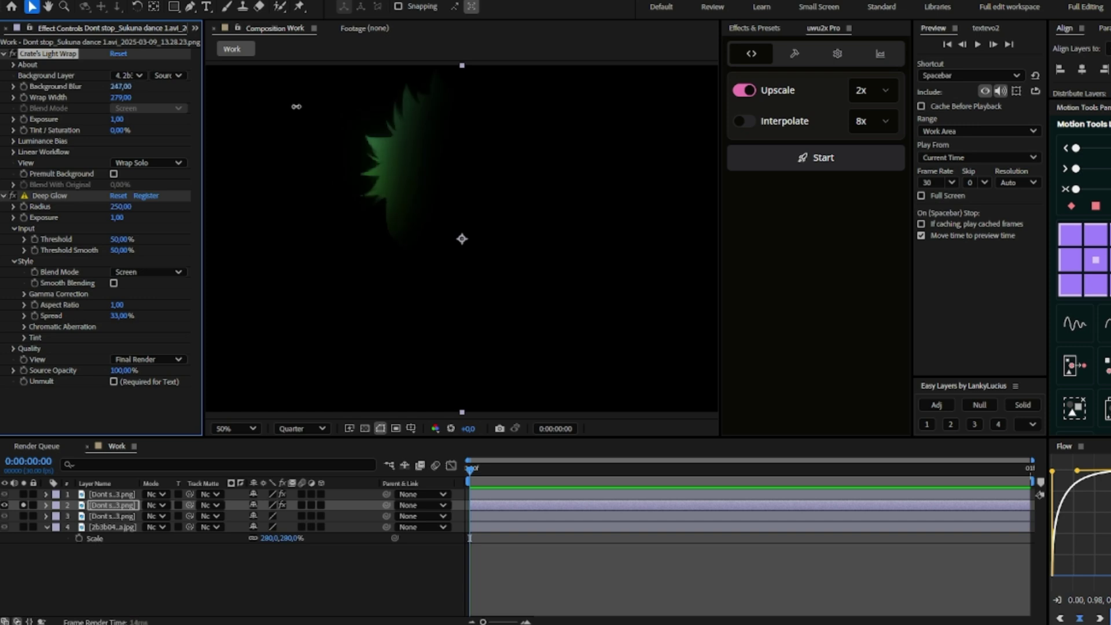
left_click(114, 381)
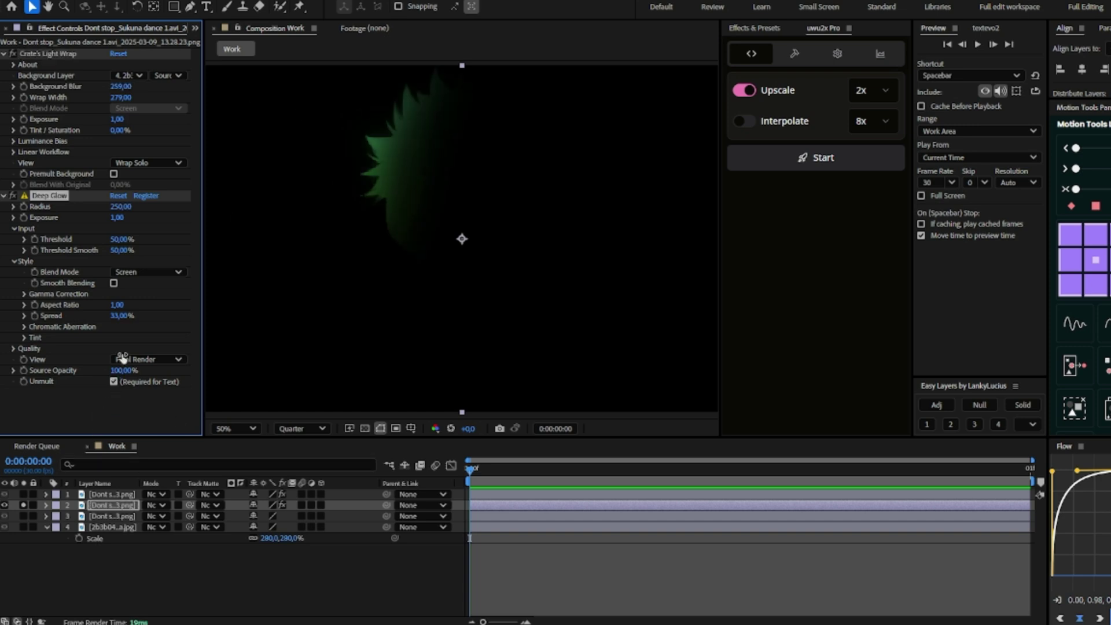
left_click_drag(117, 217, 228, 219)
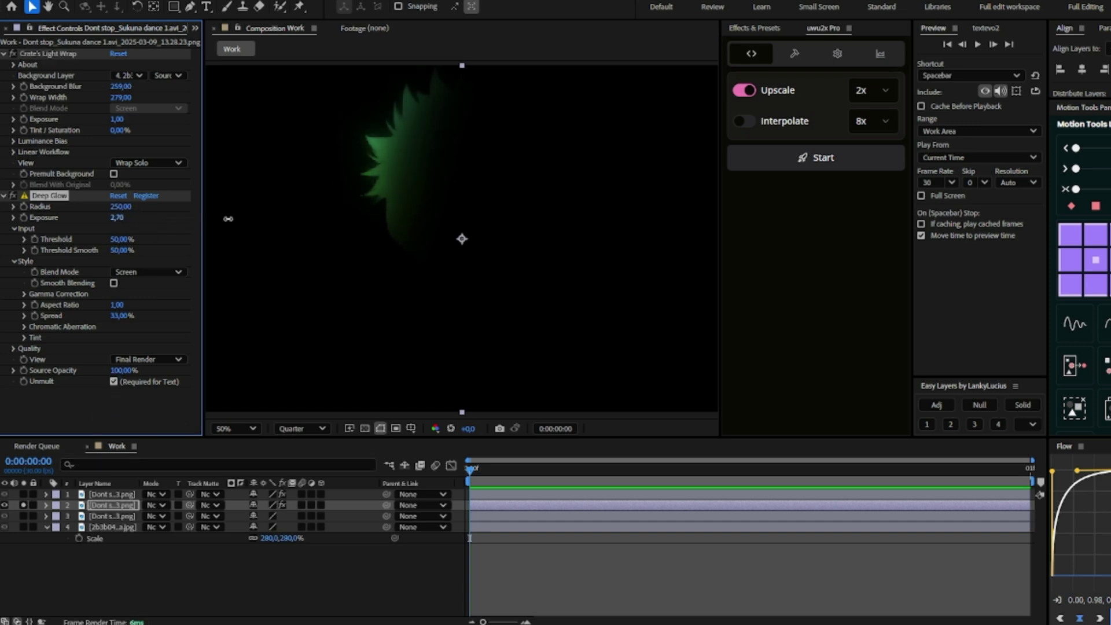
Show all layers again and select the second character layer
left_click(23, 504)
left_click(558, 562)
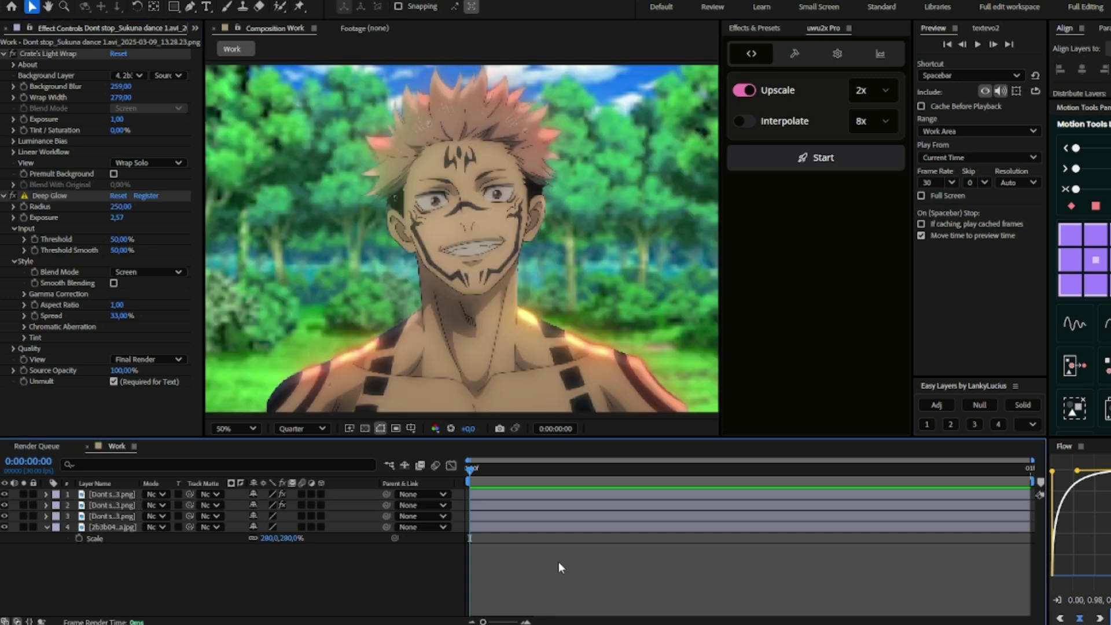
left_click(96, 506)
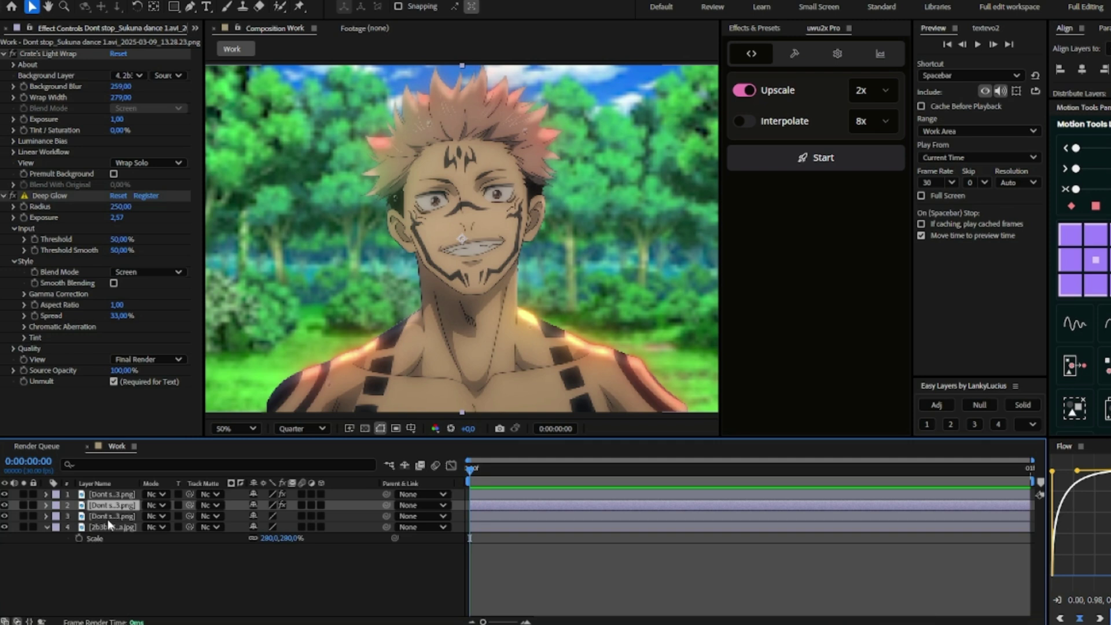
Add a new solid layer on top and apply Optical Flares to it
left_click(1022, 404)
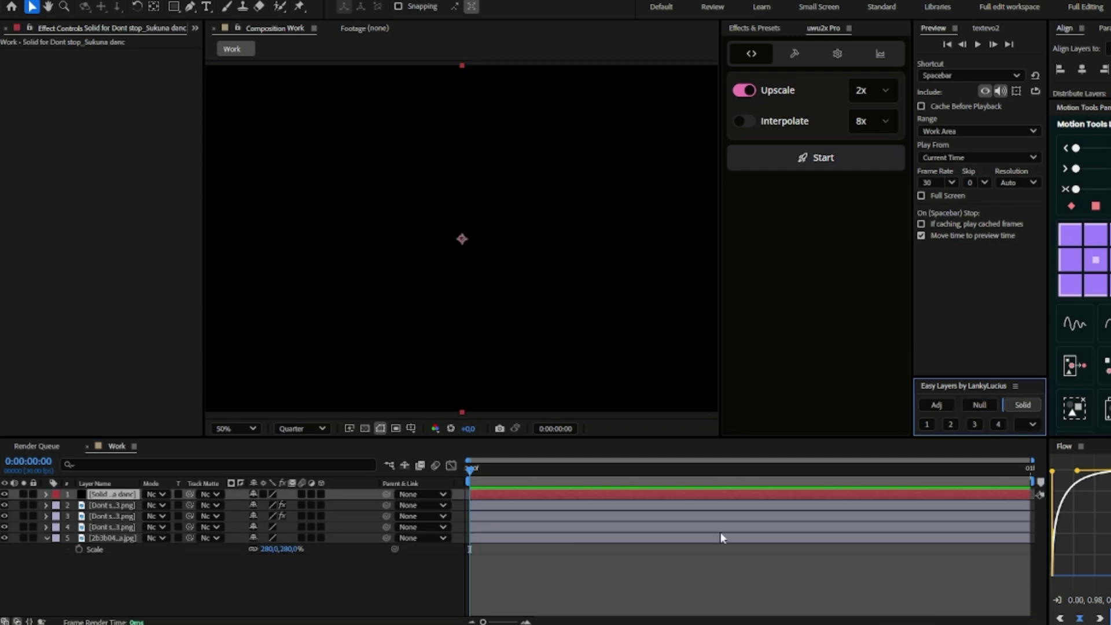
key("ctrl+space")
type("opt")
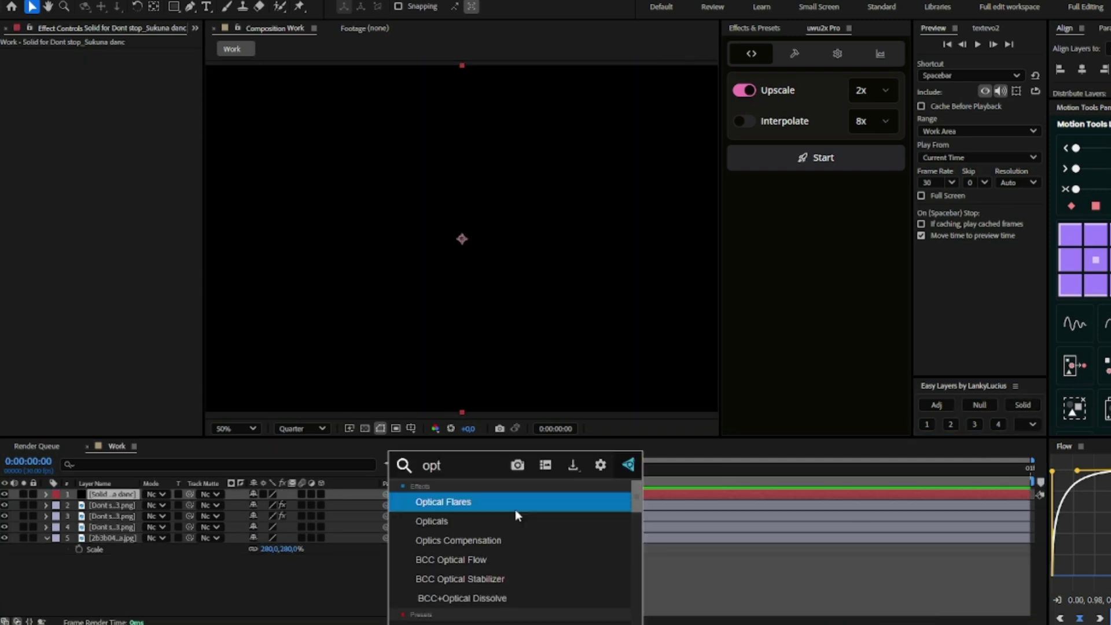
key("Return")
Load the Sankor 16 preset from the Motion Graphics folder of the flare Preset Browser
left_click(53, 78)
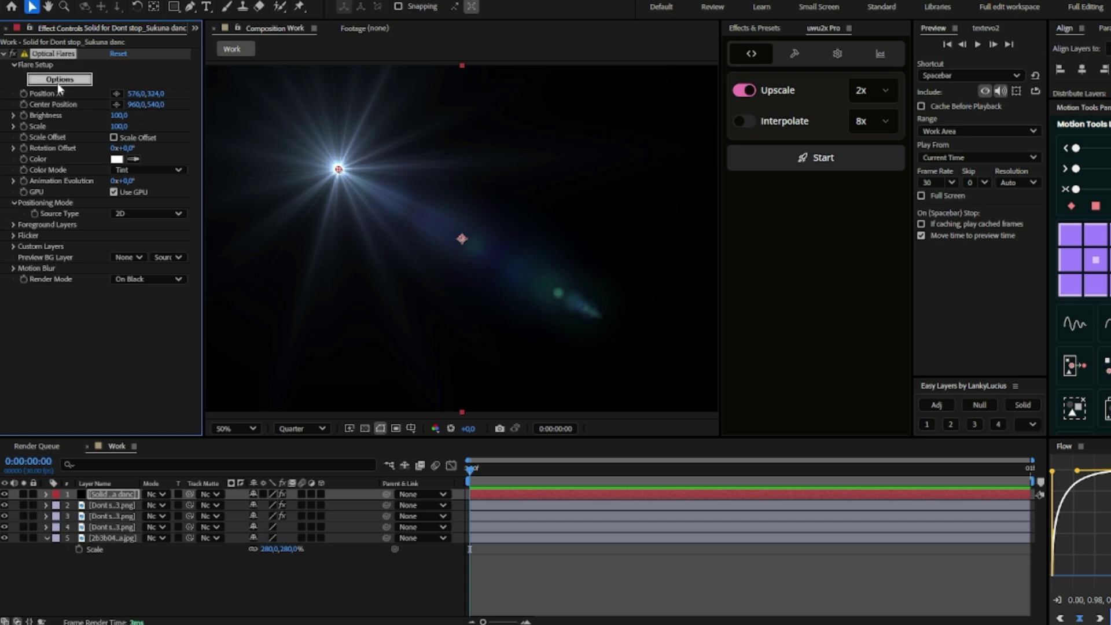
left_click(849, 374)
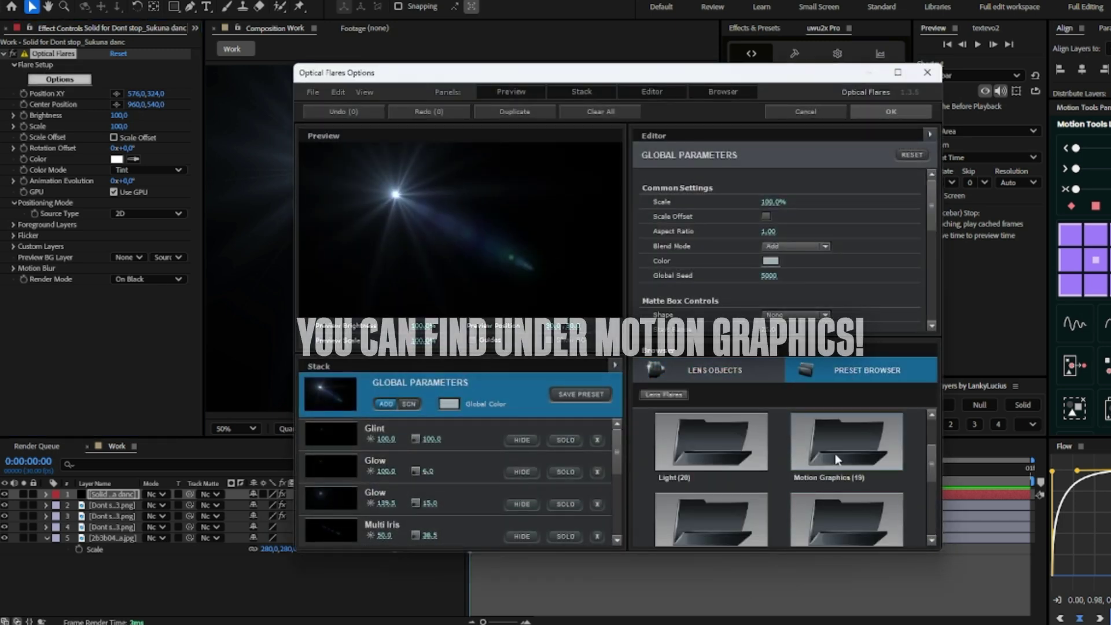
left_click(836, 463)
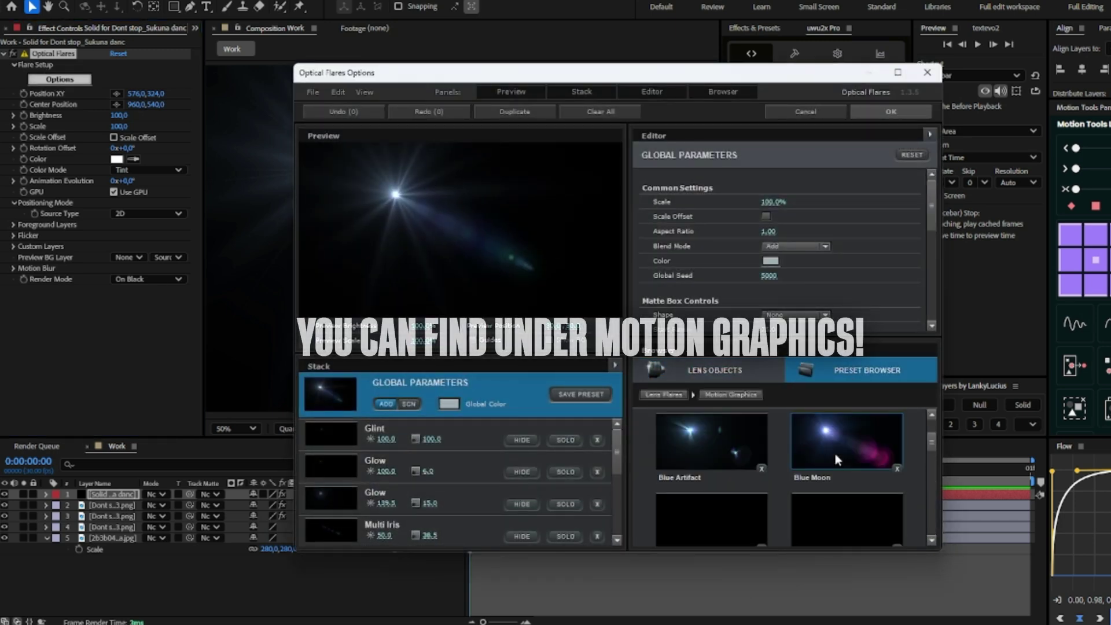
scroll(849, 506, "down", 2)
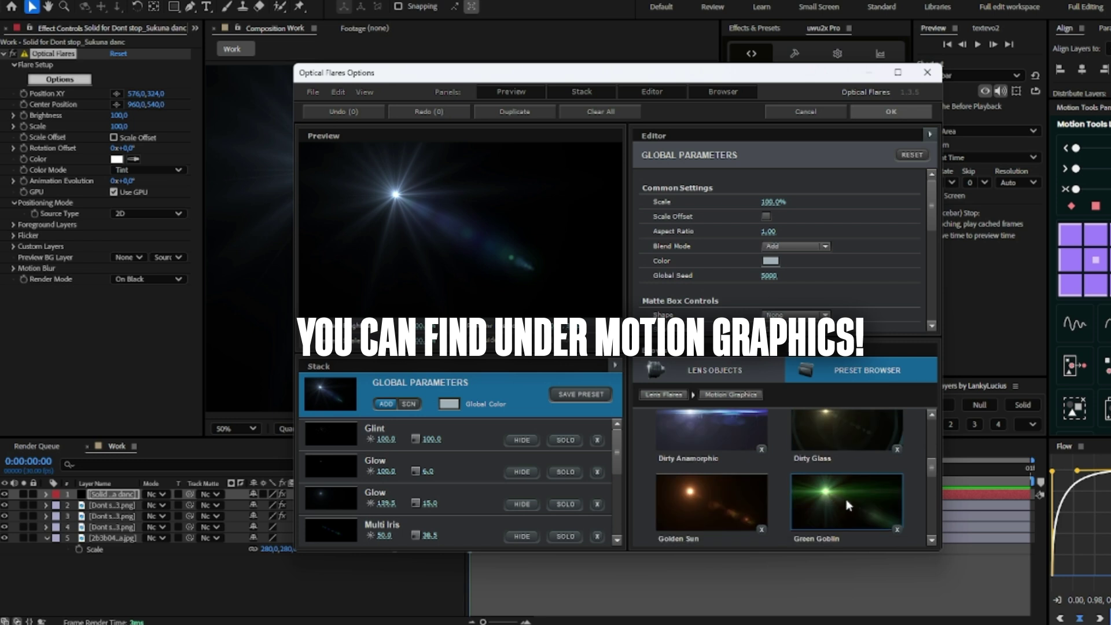
scroll(842, 492, "down", 1)
scroll(842, 492, "up", 1)
scroll(842, 495, "up", 1)
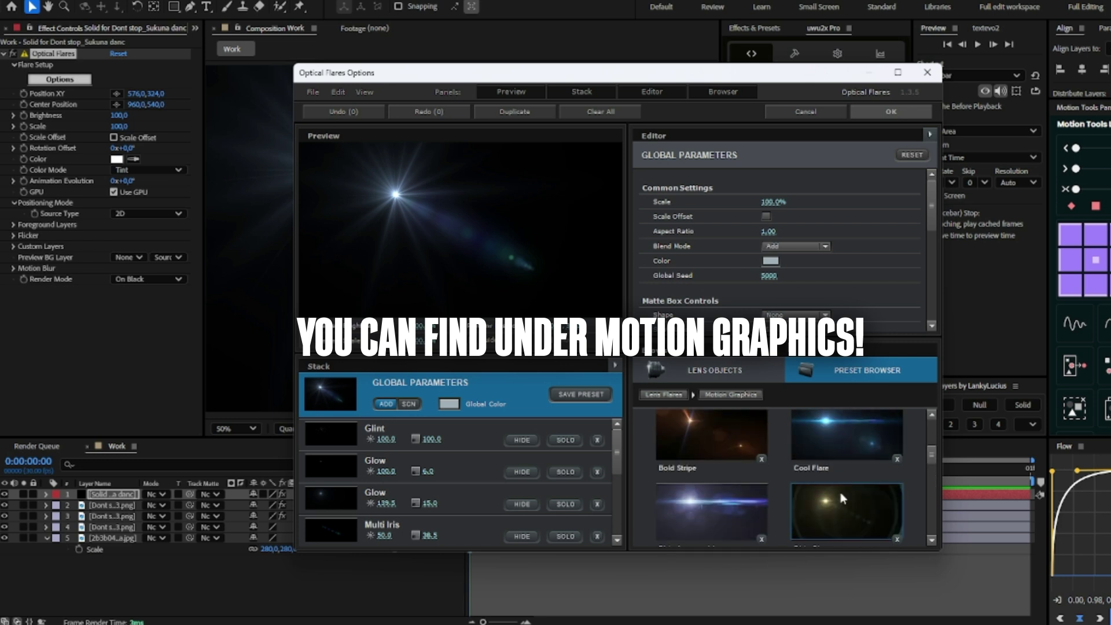
scroll(842, 498, "up", 2)
scroll(840, 493, "down", 1)
scroll(839, 493, "up", 1)
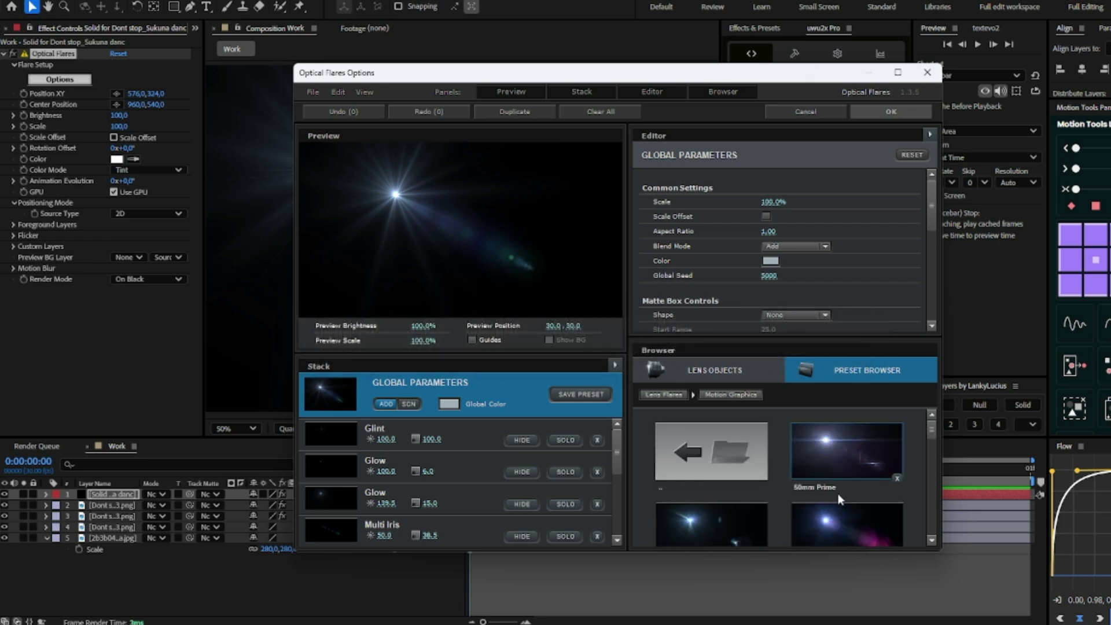
scroll(838, 493, "down", 1)
scroll(838, 493, "down", 1)
scroll(838, 493, "up", 1)
scroll(838, 493, "down", 1)
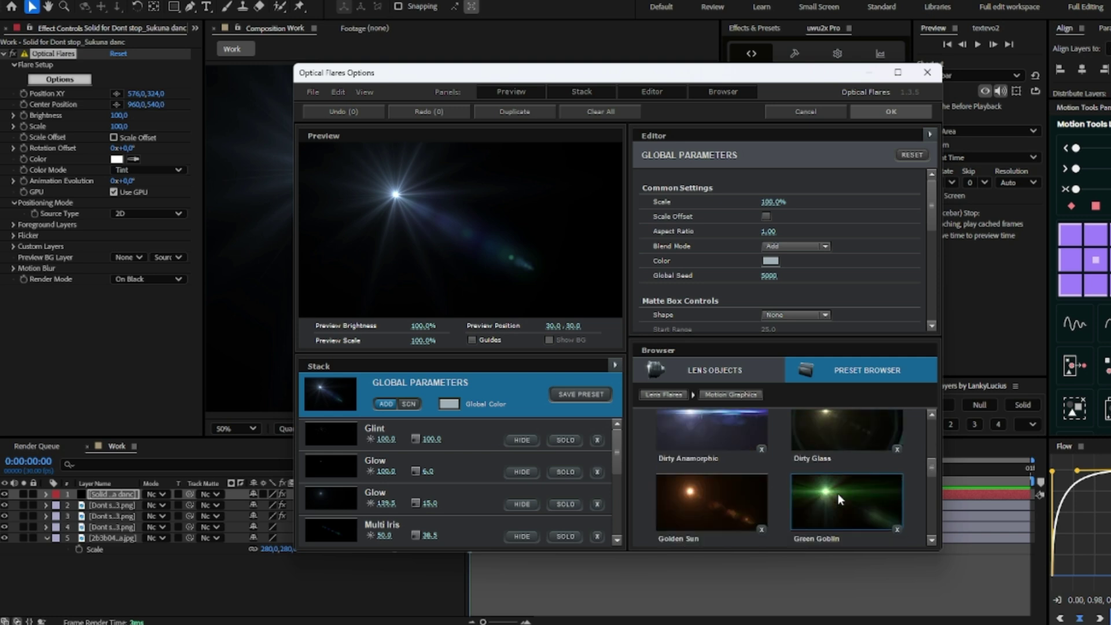
scroll(838, 493, "down", 1)
scroll(838, 493, "down", 1)
scroll(837, 493, "down", 1)
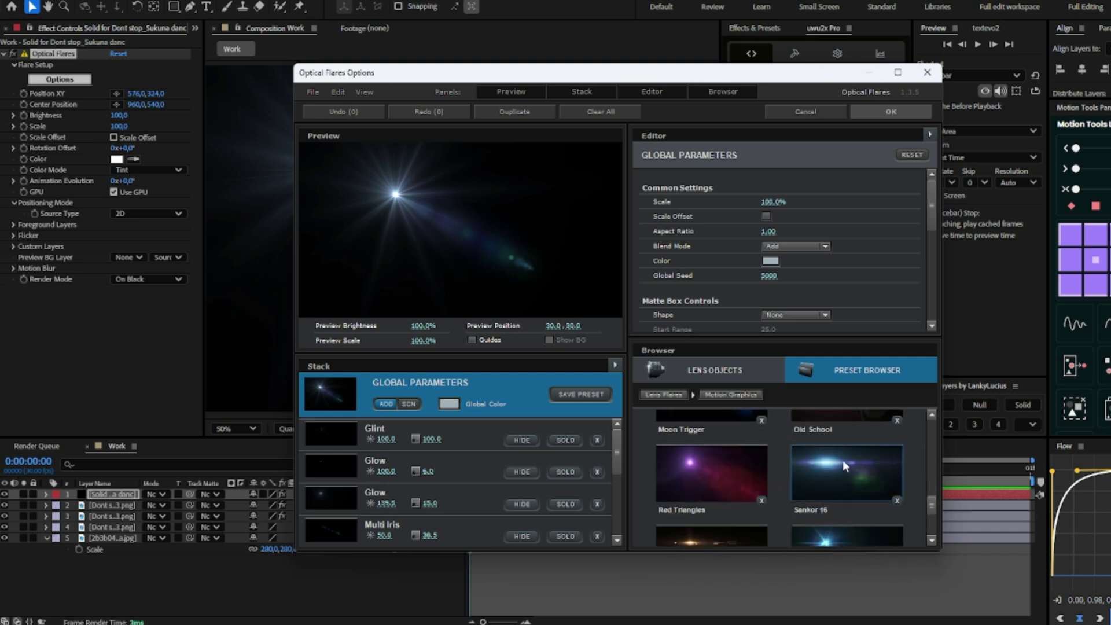
left_click(844, 466)
Set the flare's Render Mode to On Transparent at 25% zoom
left_click(862, 111)
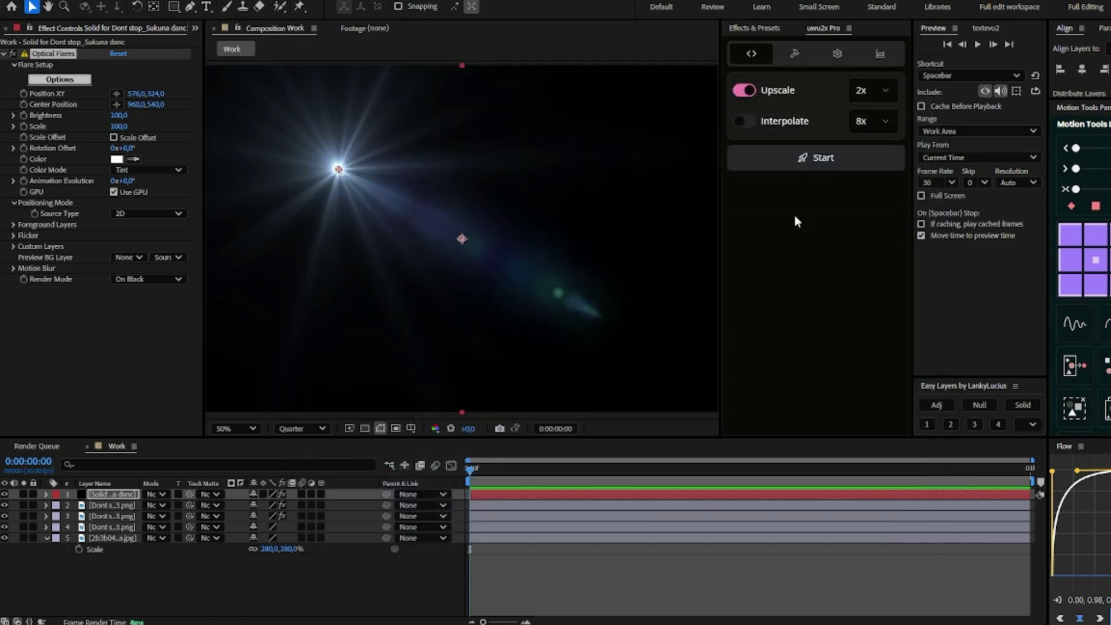
key("comma")
left_click_drag(402, 205, 370, 131)
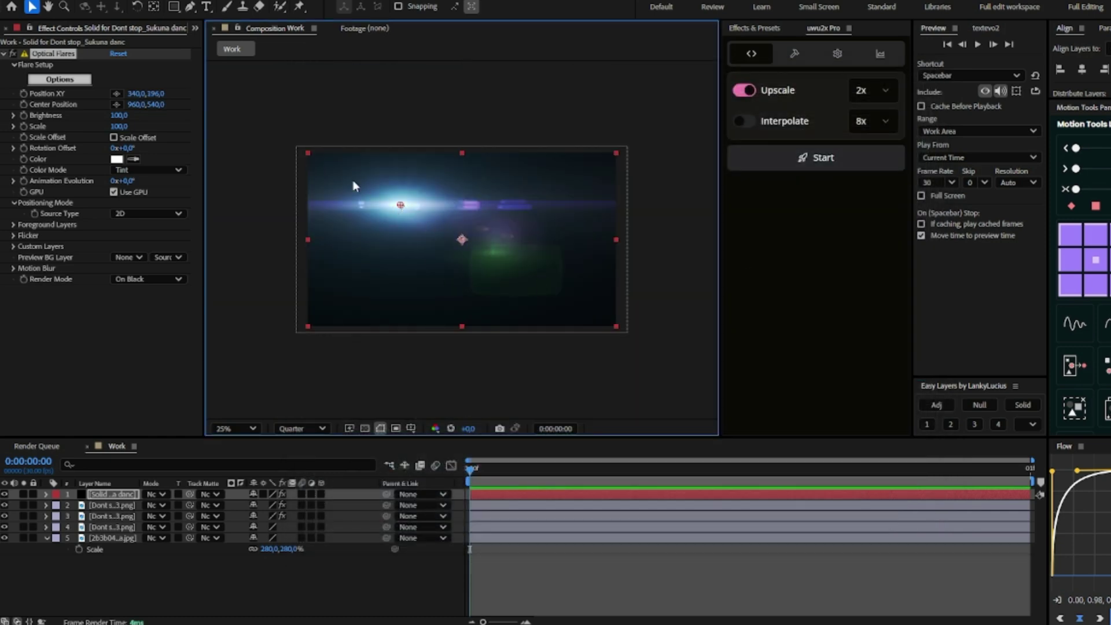
left_click(154, 280)
left_click(142, 309)
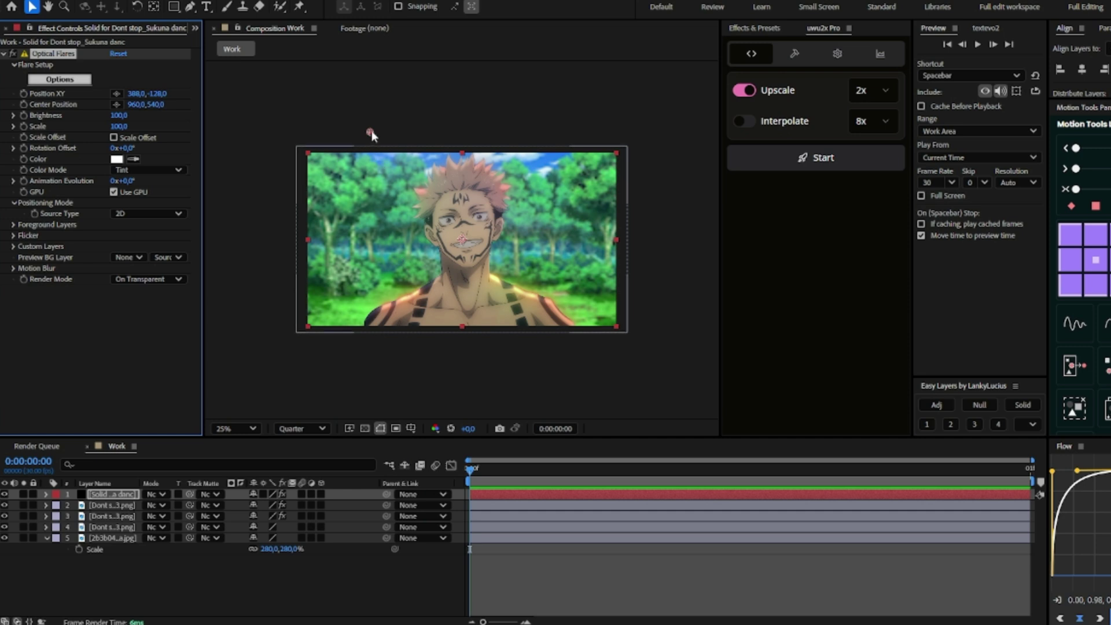
Place the flare source off the top-right at 2060,88 and zoom back to 50%
mouse_move(370, 131)
left_mouse_down()
mouse_move(576, 138)
mouse_move(638, 168)
left_mouse_up()
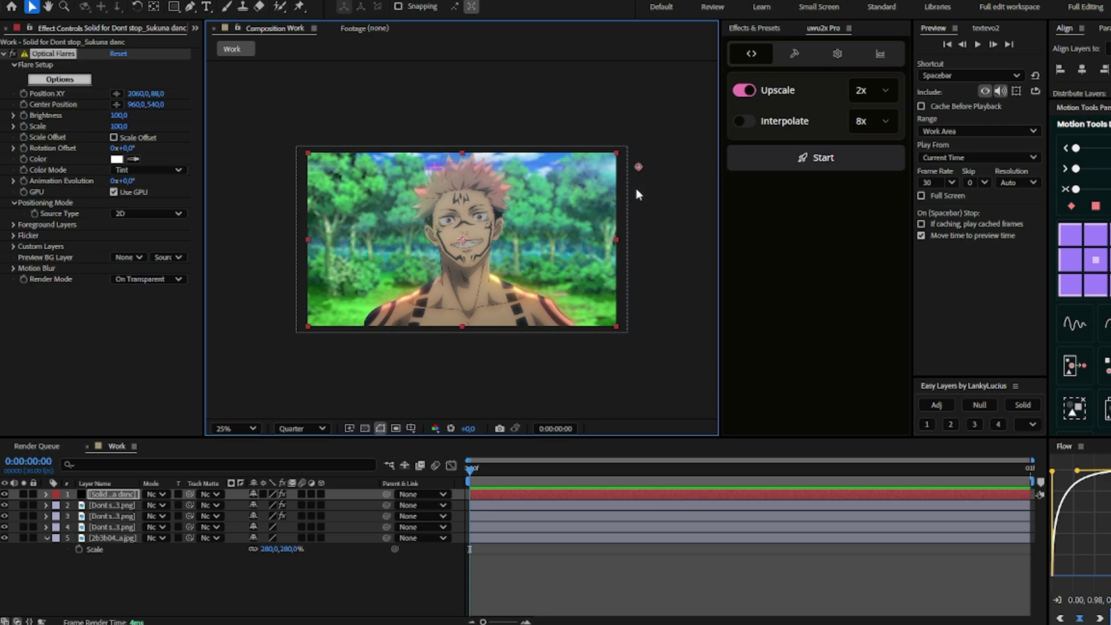
key("period")
left_click_drag(548, 246, 487, 279)
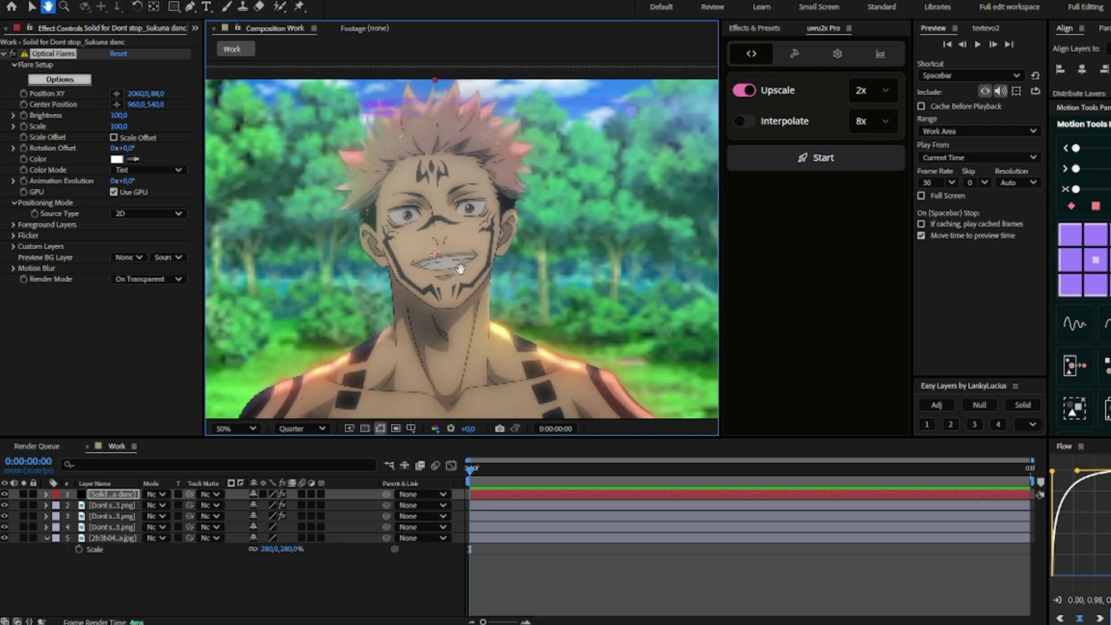
scroll(490, 279, "down", 1)
scroll(489, 279, "up", 1)
Duplicate the character layer, strip its effects, and apply CC Light Sweep to the copy
double_click(112, 505)
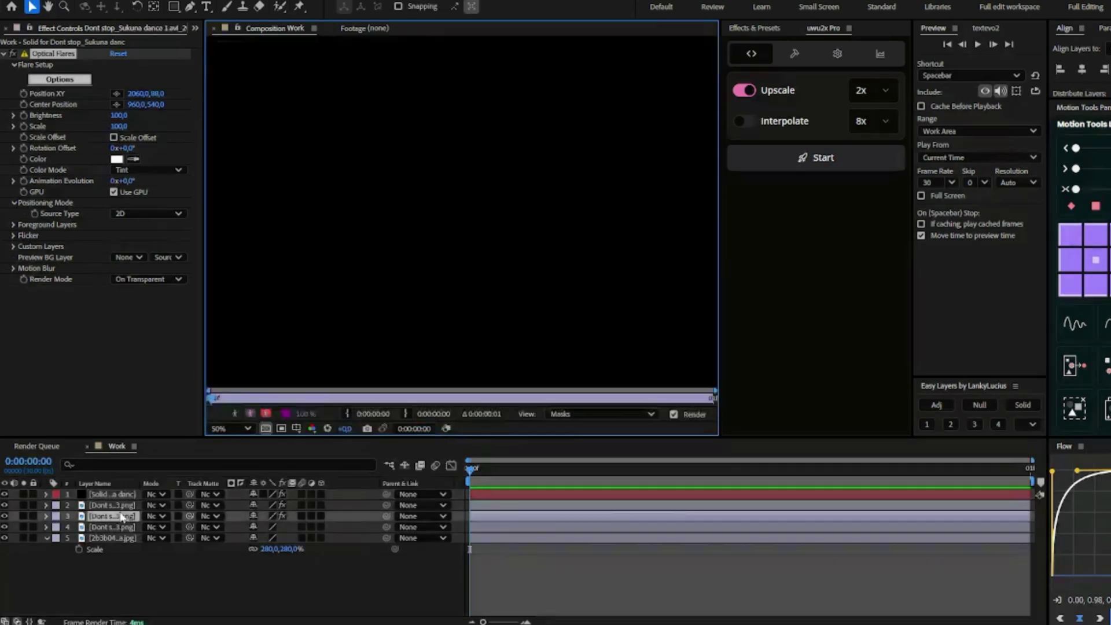
left_click(274, 28)
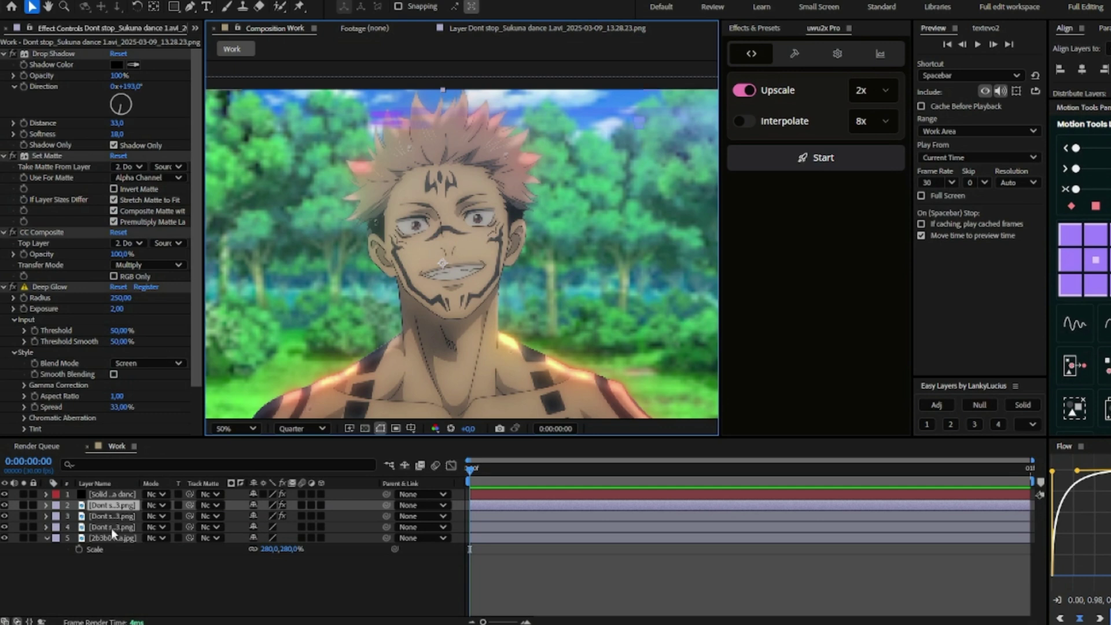
key("ctrl+d")
key("ctrl+shift+e")
key("ctrl+space")
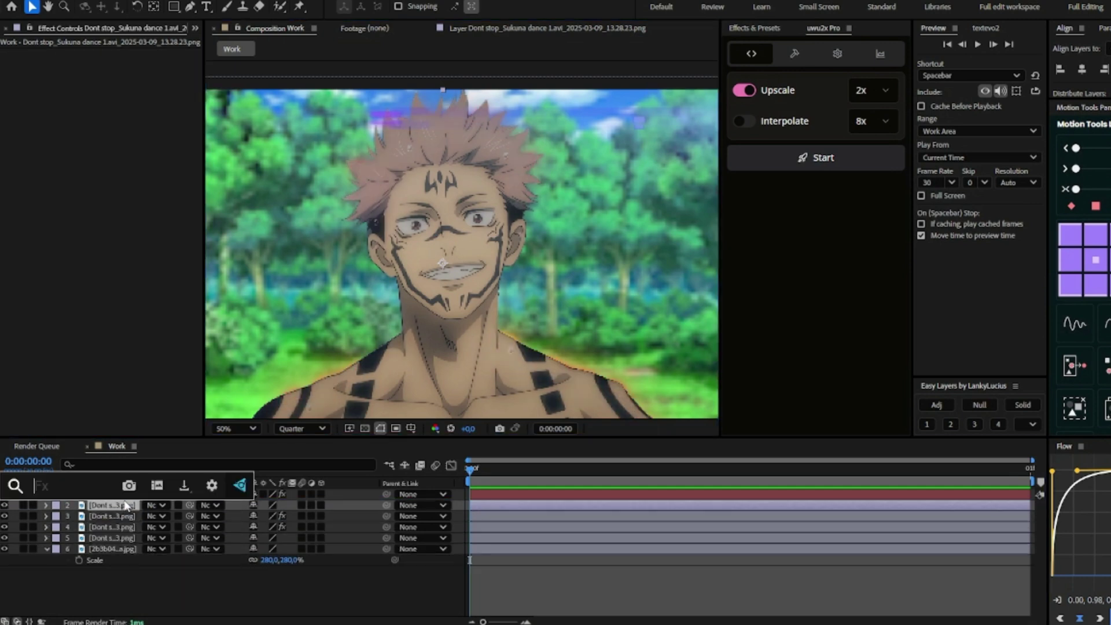
type("swe")
key("Return")
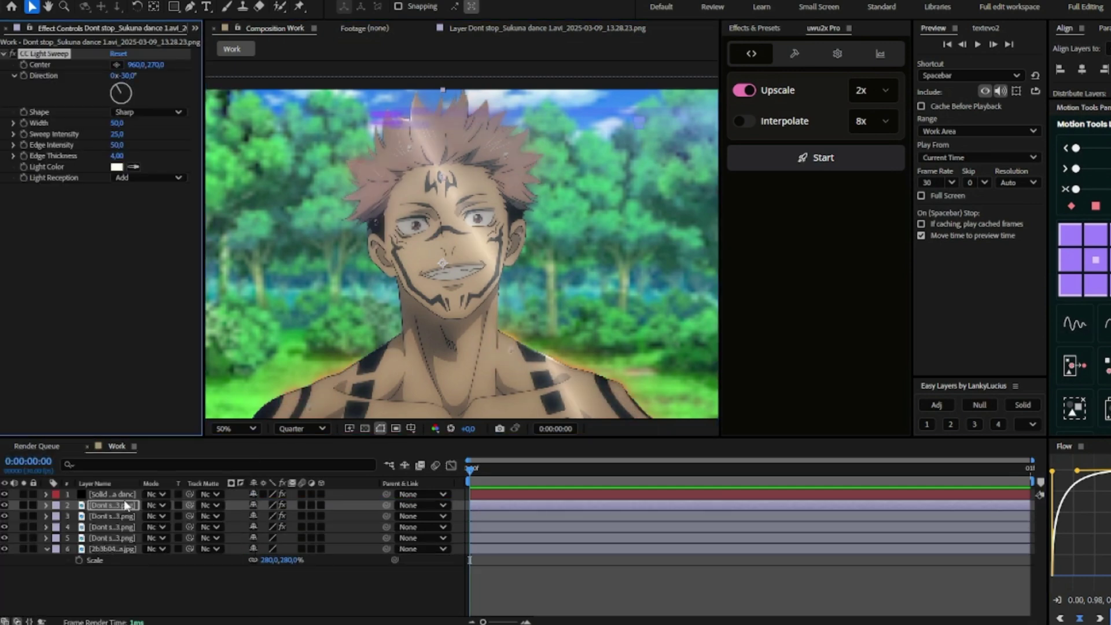
Set the sweep near vertical in Cutout mode, sweep intensity 0, edge intensity 130
mouse_move(119, 93)
left_mouse_down()
mouse_move(121, 128)
mouse_move(513, 167)
left_mouse_up()
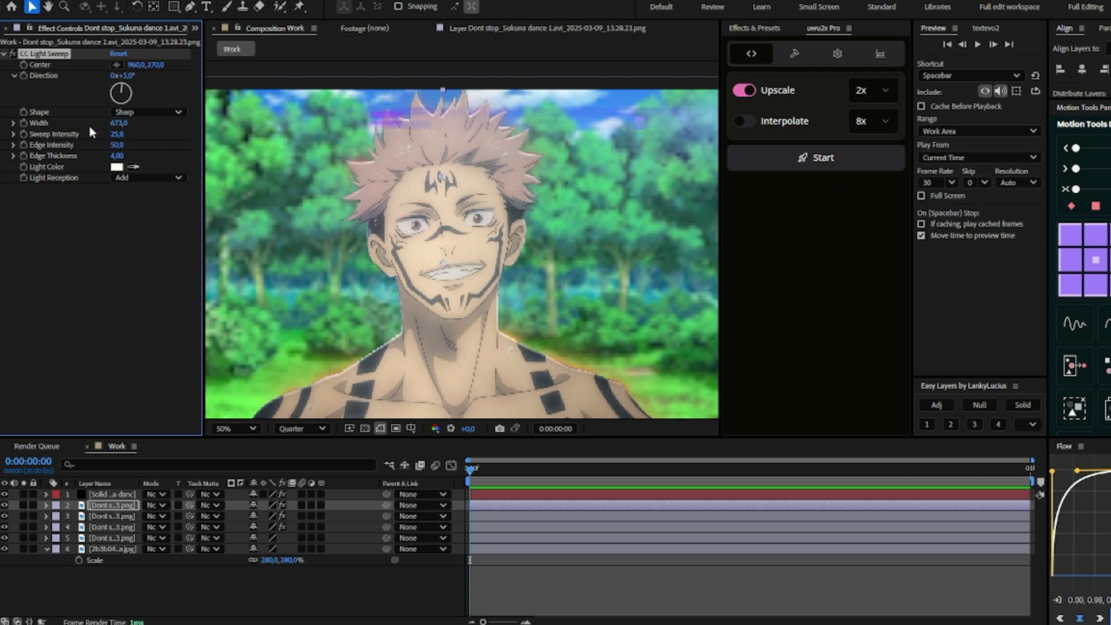
left_click_drag(116, 134, 92, 134)
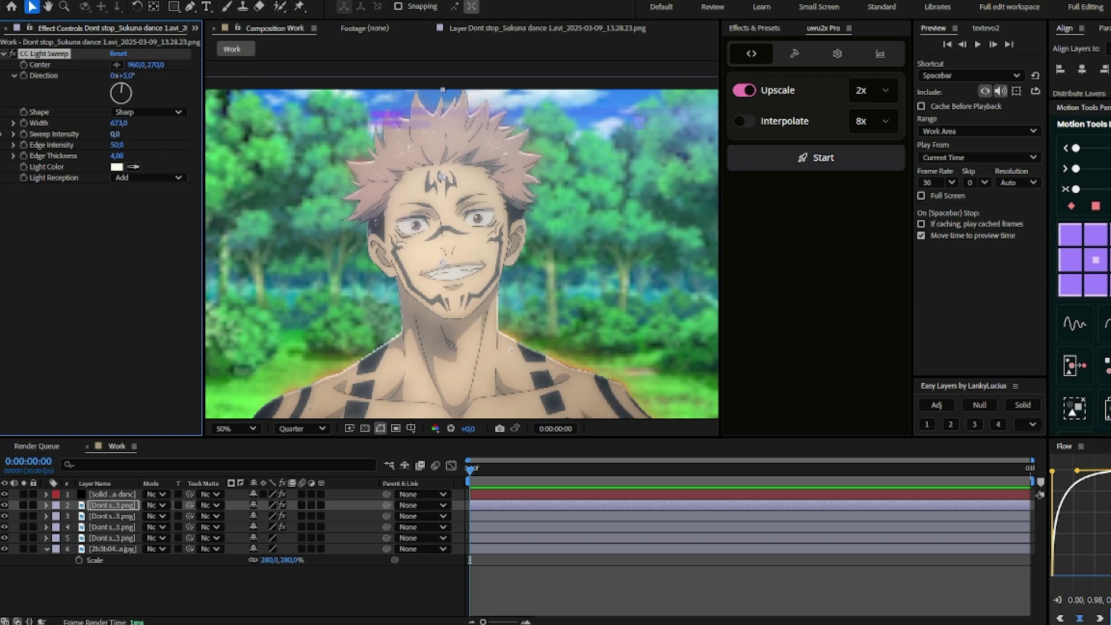
left_click(130, 178)
left_click(146, 220)
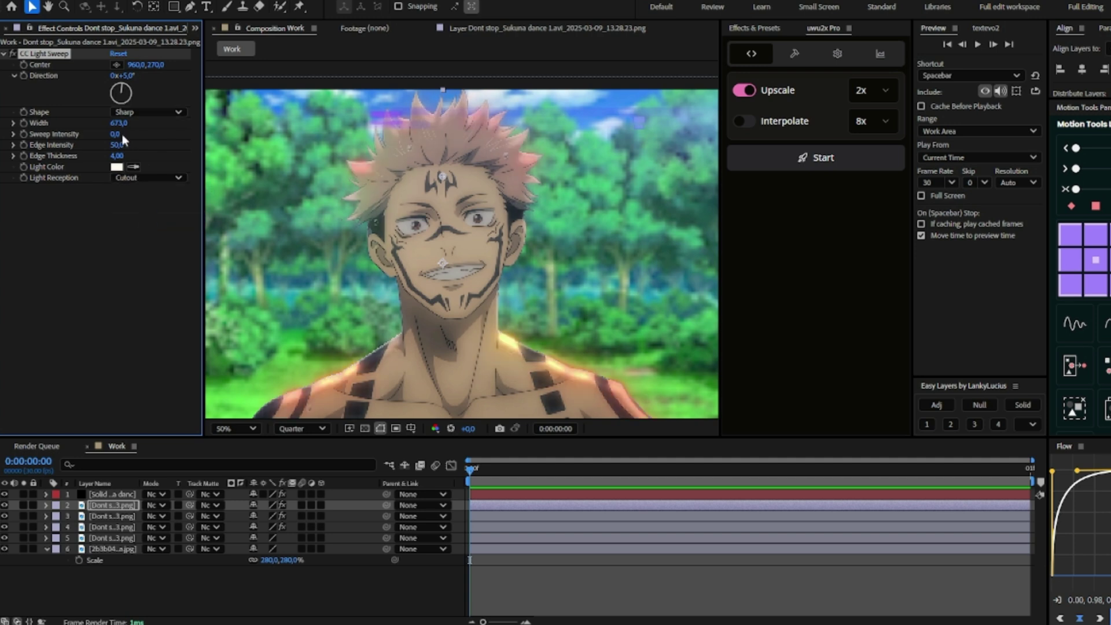
mouse_move(115, 134)
left_mouse_down()
mouse_move(208, 133)
mouse_move(177, 152)
left_mouse_up()
key("comma")
left_click(578, 573)
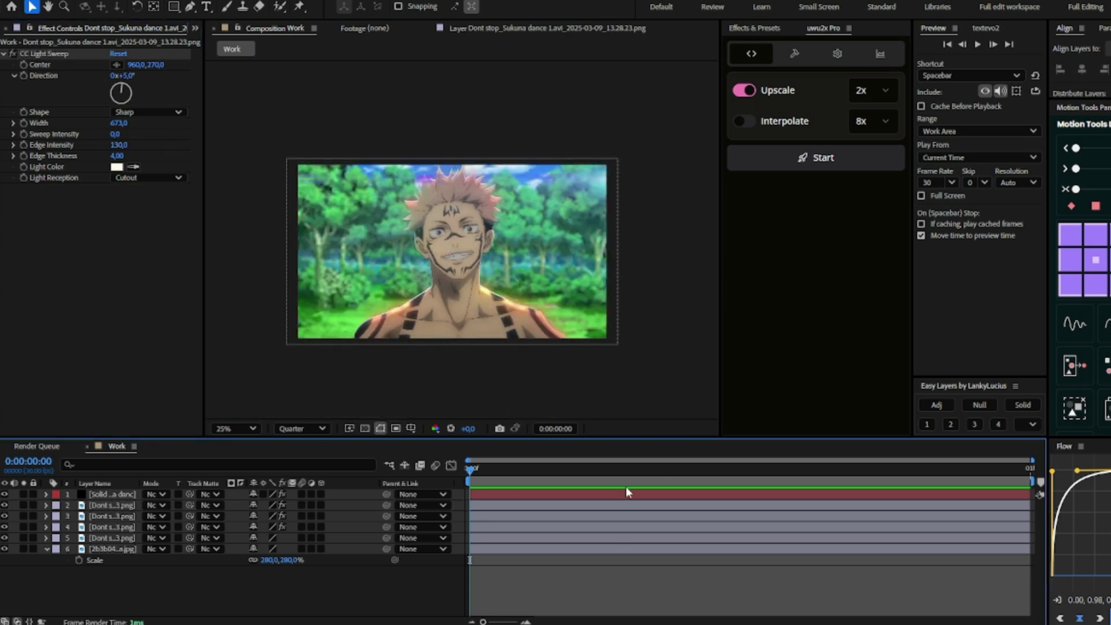
Add an adjustment layer above the Optical Flares solid, apply Looks, and launch its editor
left_click(788, 489)
left_click(936, 405)
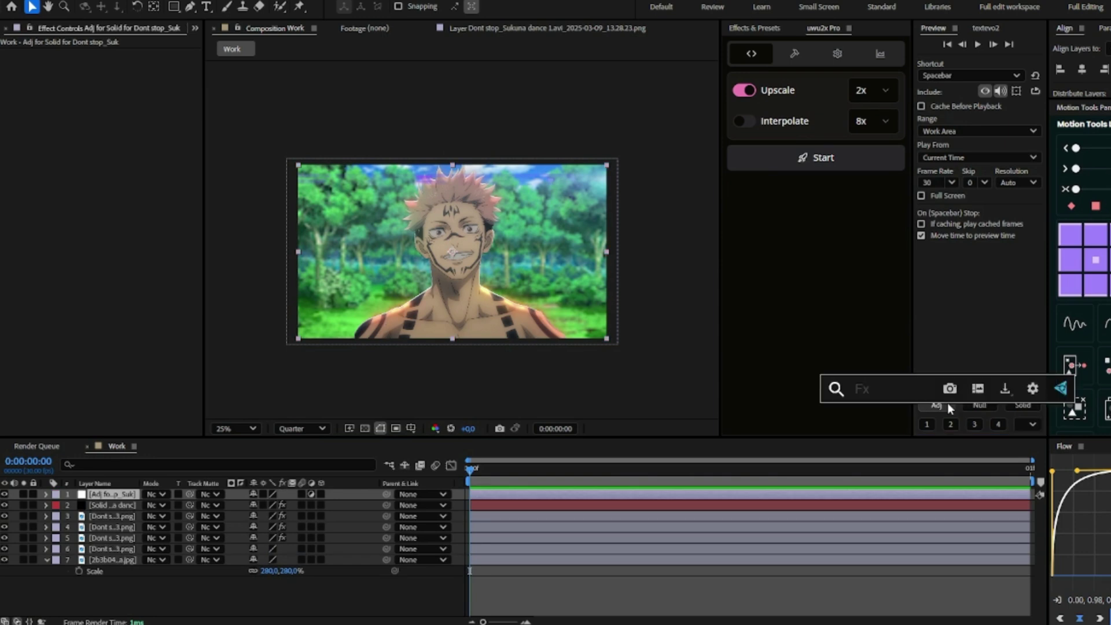
left_click_drag(603, 299, 604, 300)
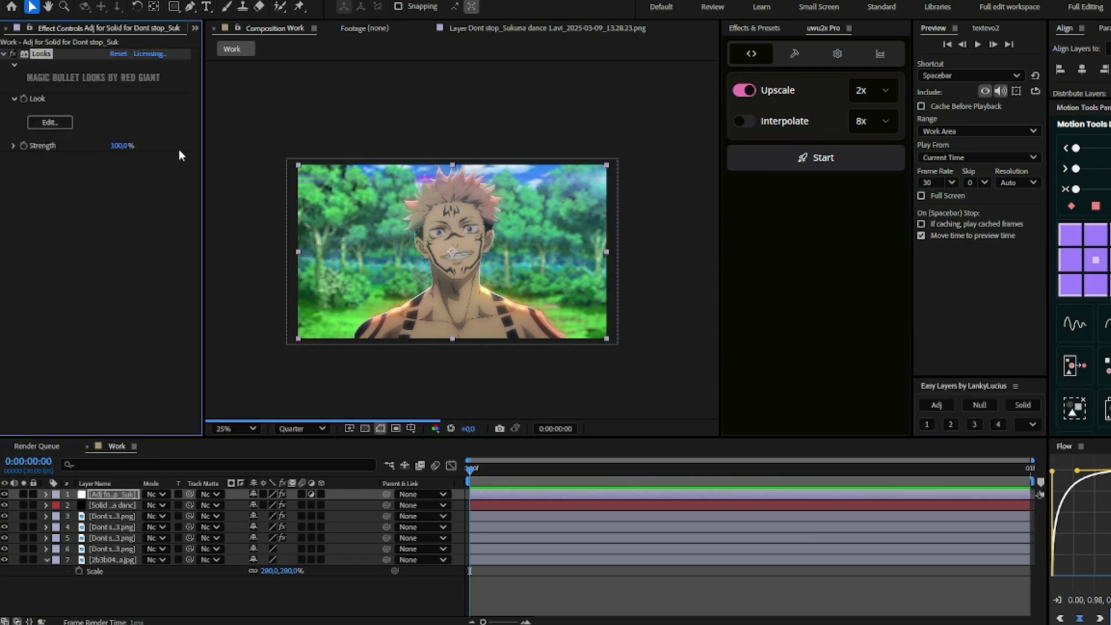
left_click(50, 122)
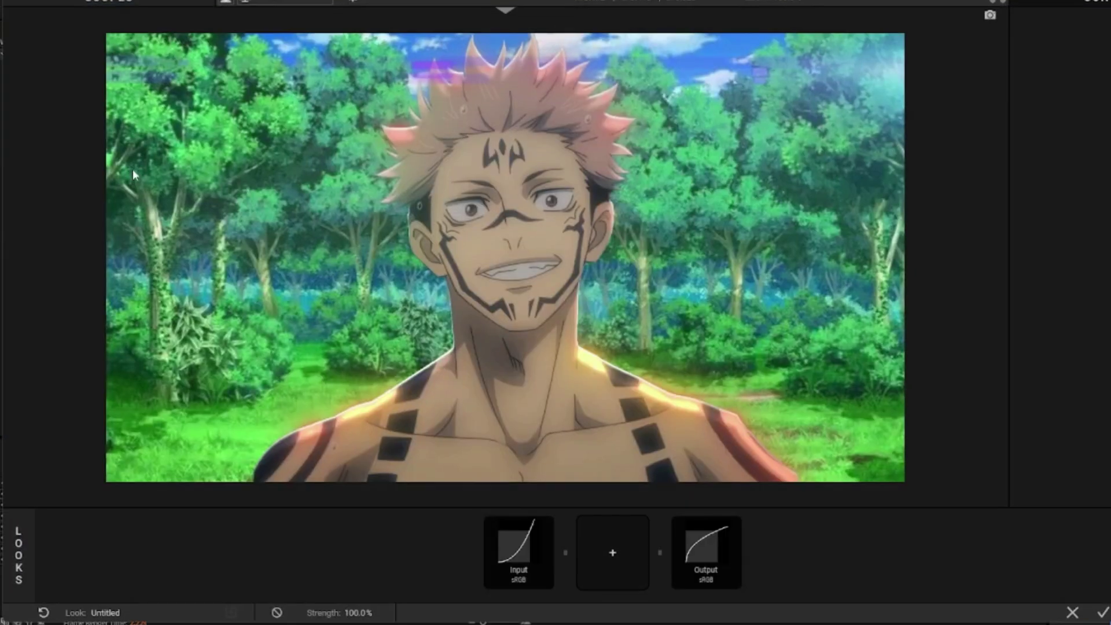
Add a Shadows/Highlights tool and darken the shadows
mouse_move(1100, 261)
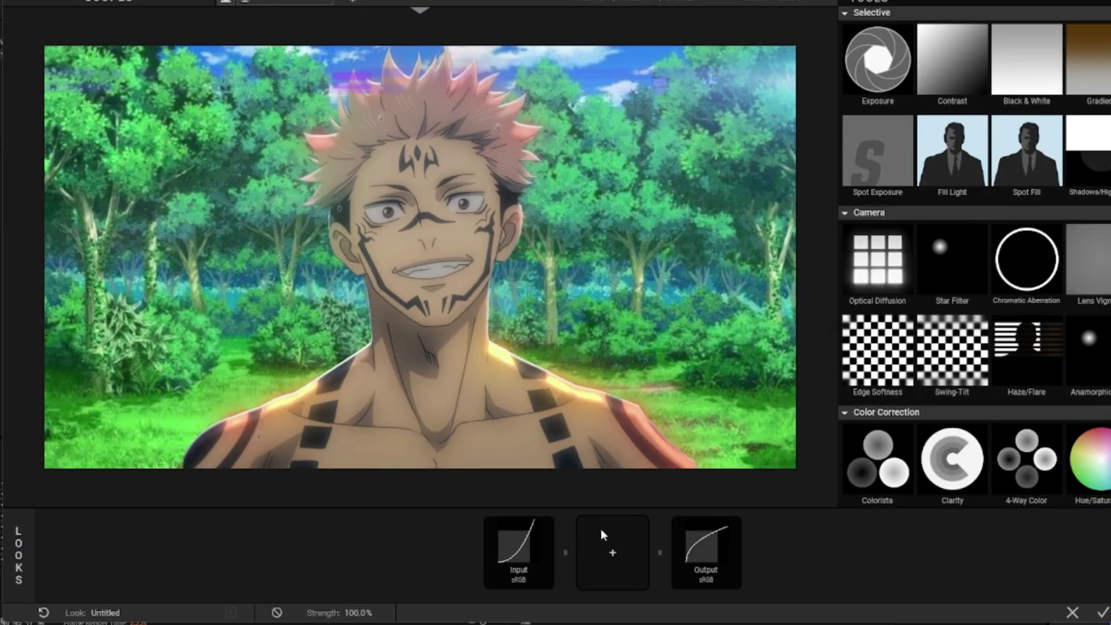
scroll(949, 405, "down", 5)
scroll(949, 405, "up", 2)
scroll(949, 414, "up", 2)
left_click_drag(1088, 153, 612, 553)
left_click_drag(424, 368, 425, 382)
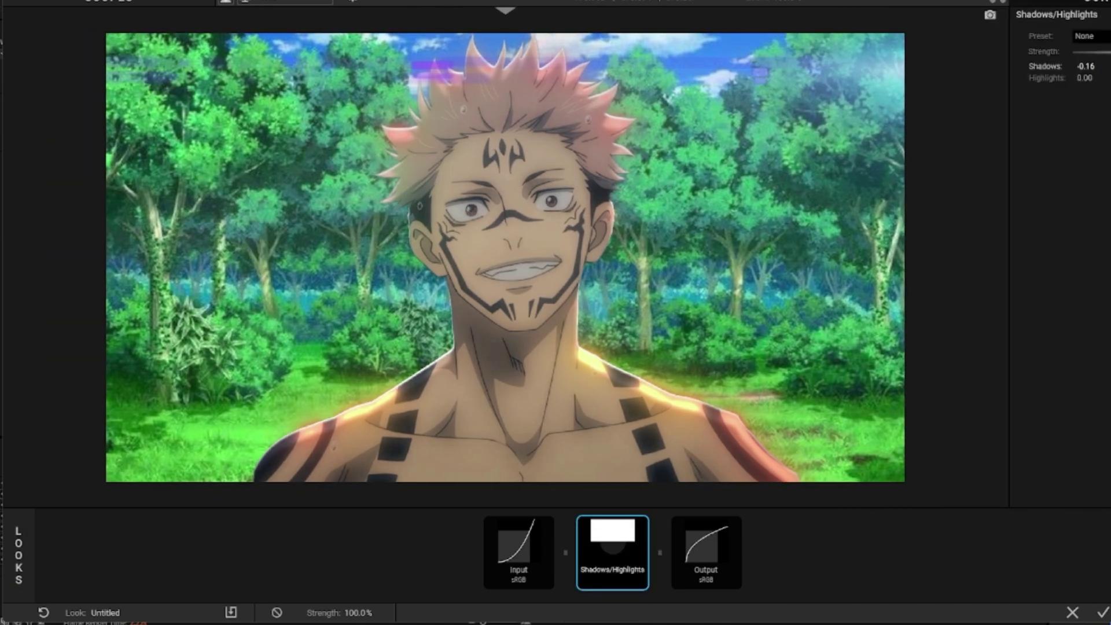
Add a LUT tool set to Dade
mouse_move(1099, 261)
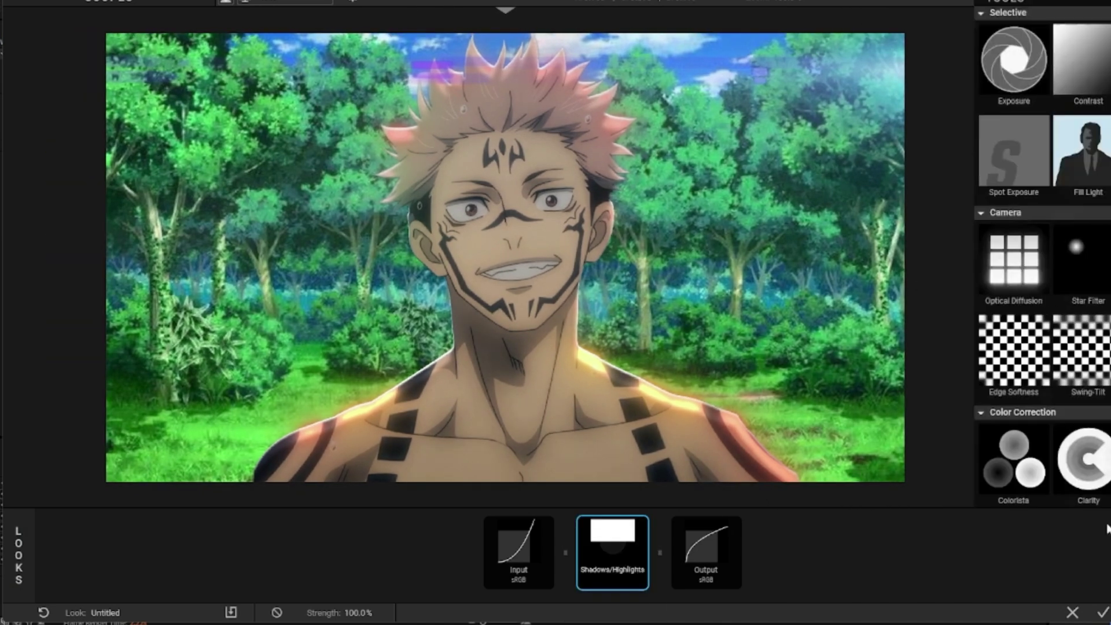
scroll(949, 347, "down", 3)
left_click_drag(877, 399, 581, 533)
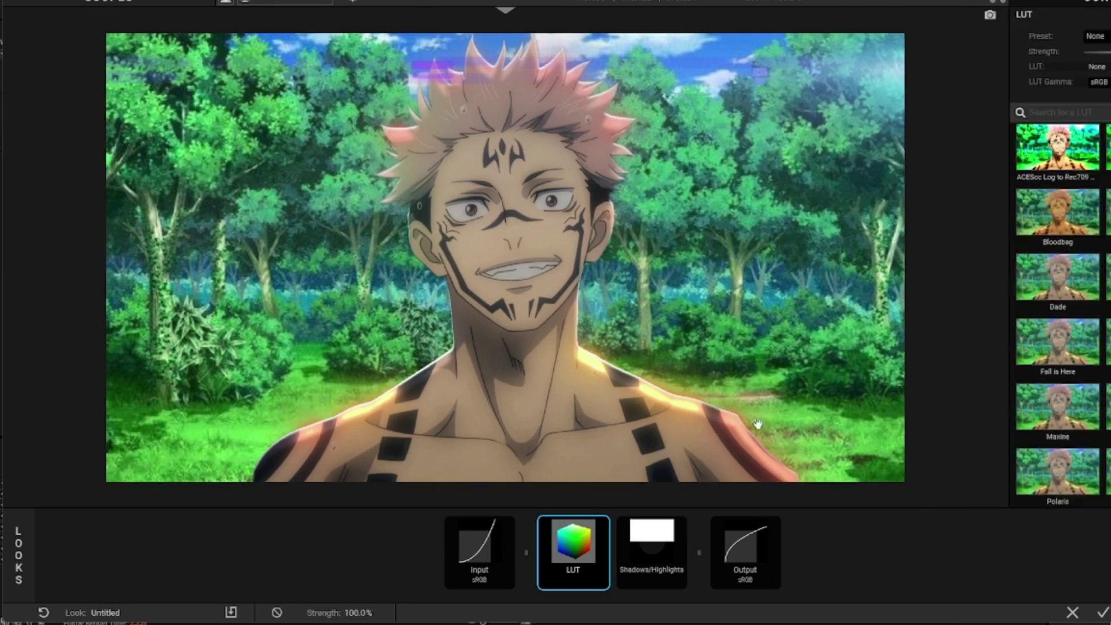
left_click(1057, 277)
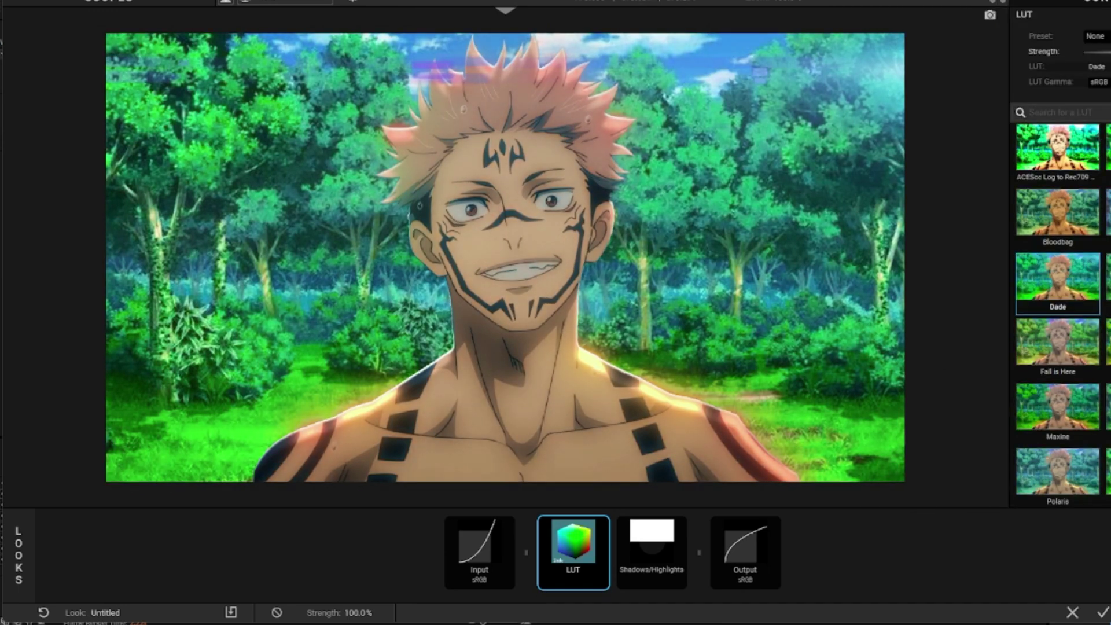
Add a second LUT tool set to Polaris
mouse_move(1100, 261)
left_click_drag(877, 399, 535, 541)
scroll(1058, 347, "down", 1)
left_click(1058, 348)
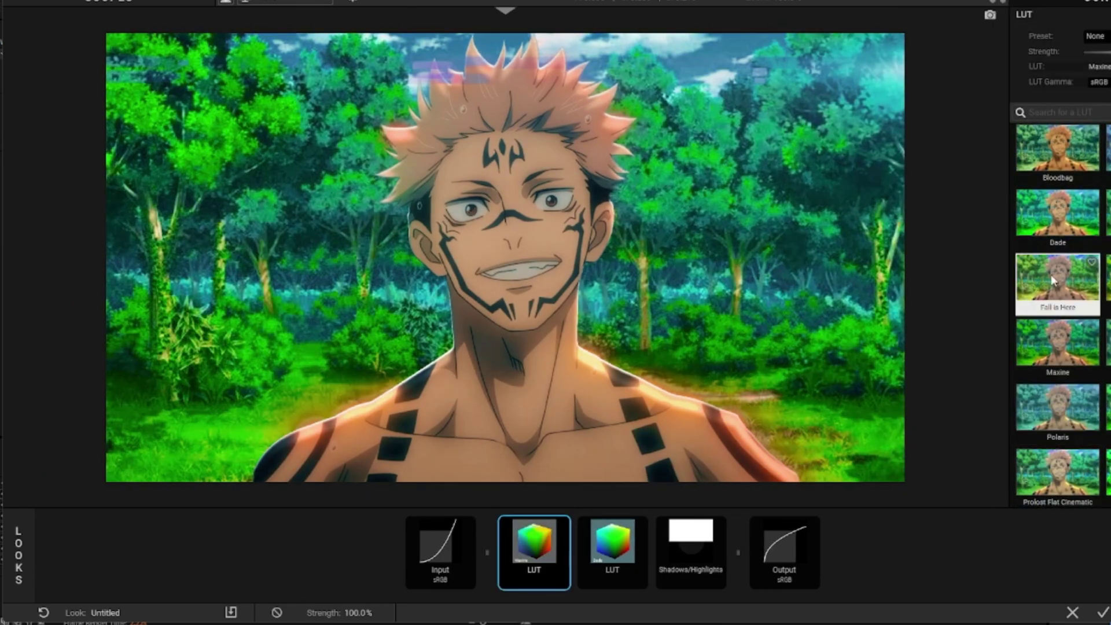
left_click(1050, 412)
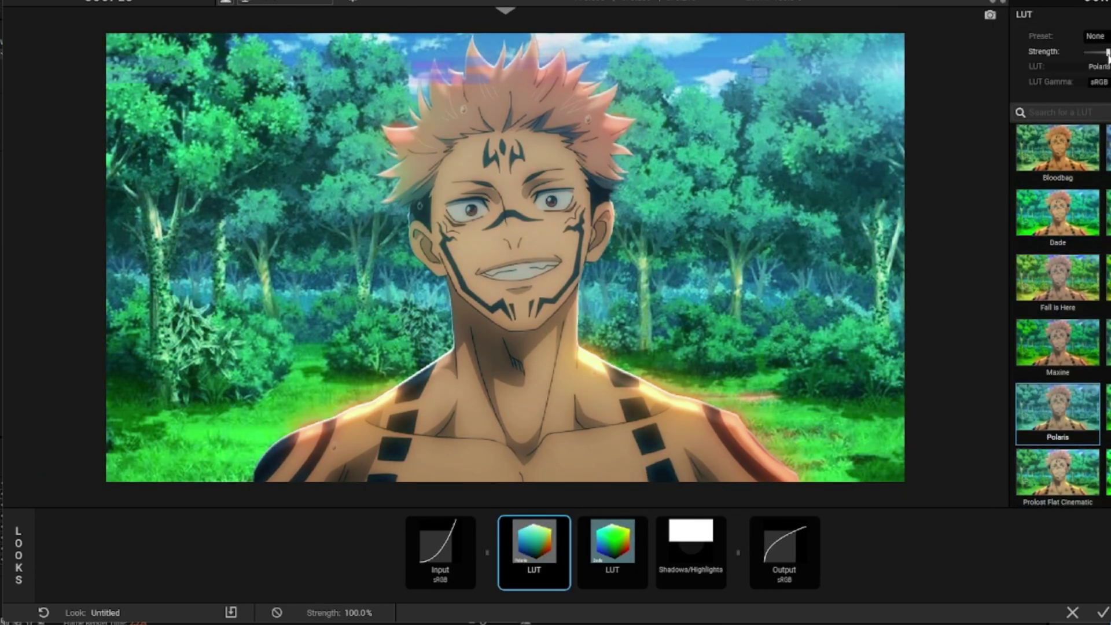
Add Lens Distortion at the start of the tool chain
mouse_move(1107, 353)
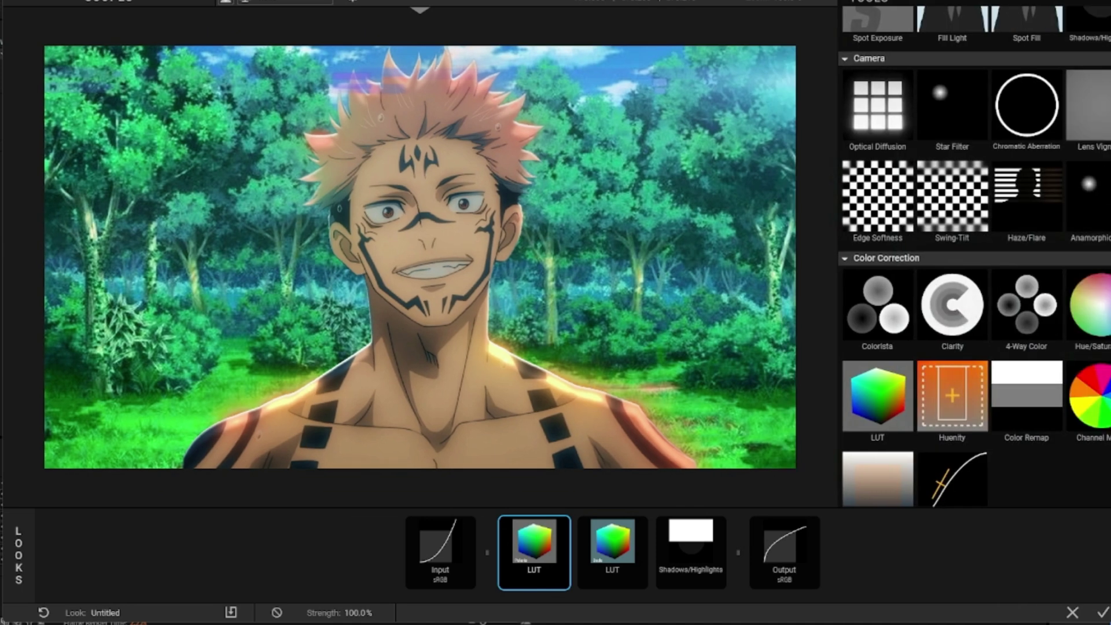
scroll(1092, 420, "down", 1)
scroll(1088, 393, "up", 2)
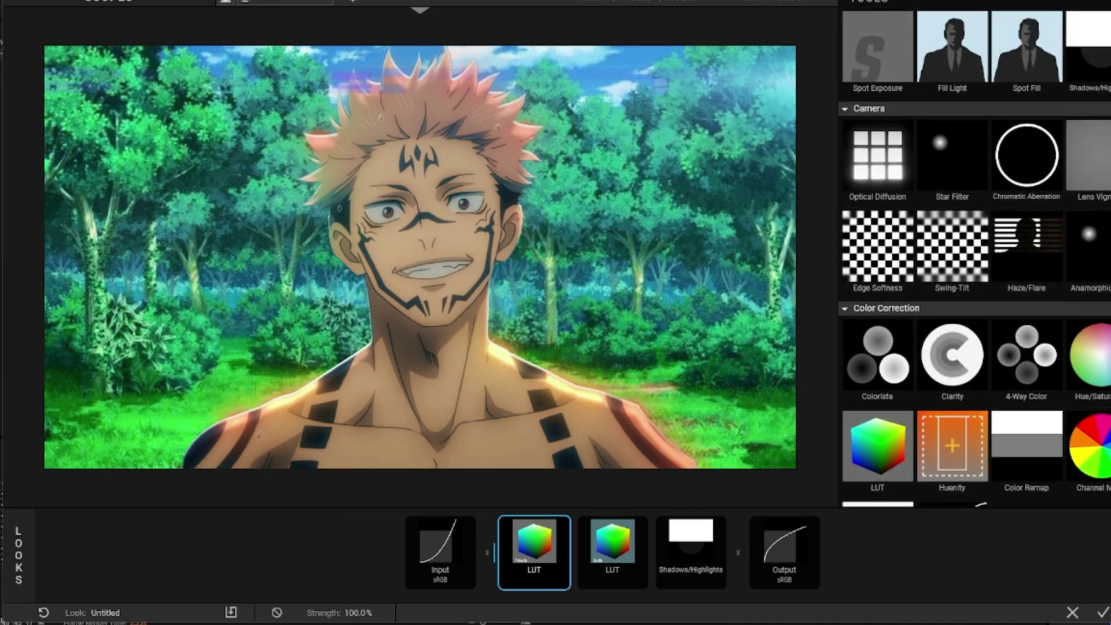
mouse_move(1036, 248)
left_mouse_down()
mouse_move(452, 485)
mouse_move(457, 497)
left_mouse_up()
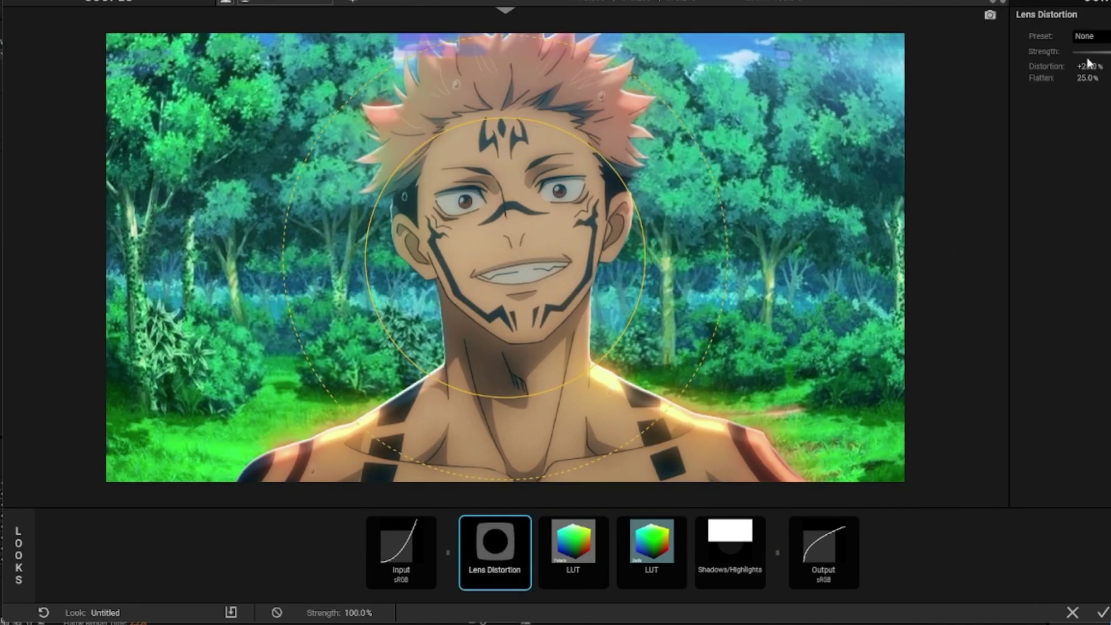
Set the lens distortion amount to -11%
left_click(1084, 67)
type("11")
key("Return")
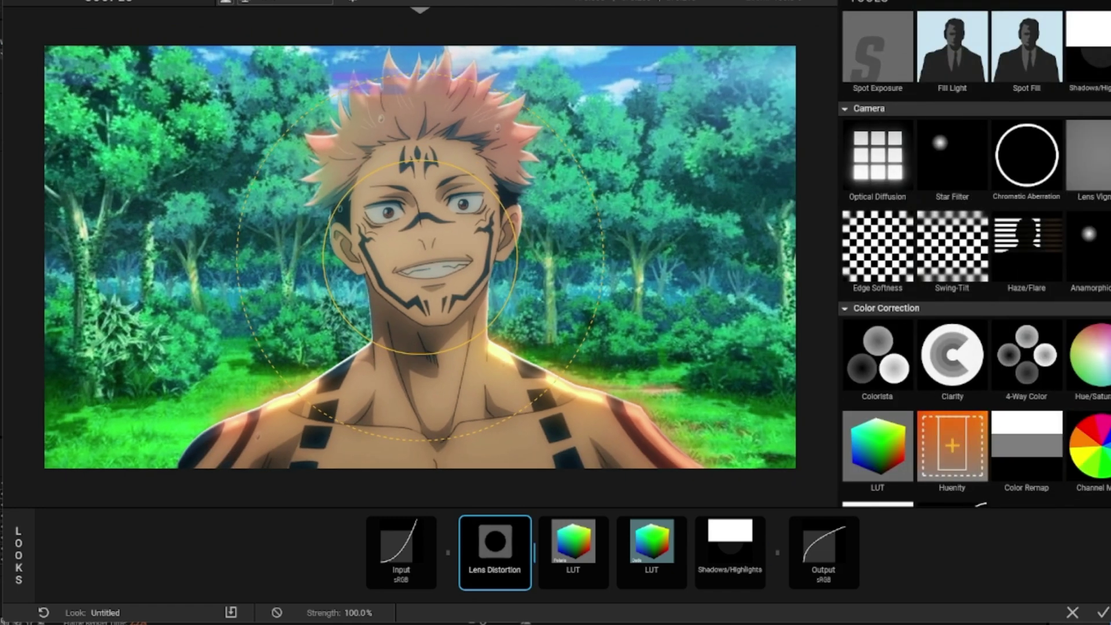
Add Mojo II with a slight fade and a Mojo amount of 10
left_click_drag(1068, 425, 534, 550)
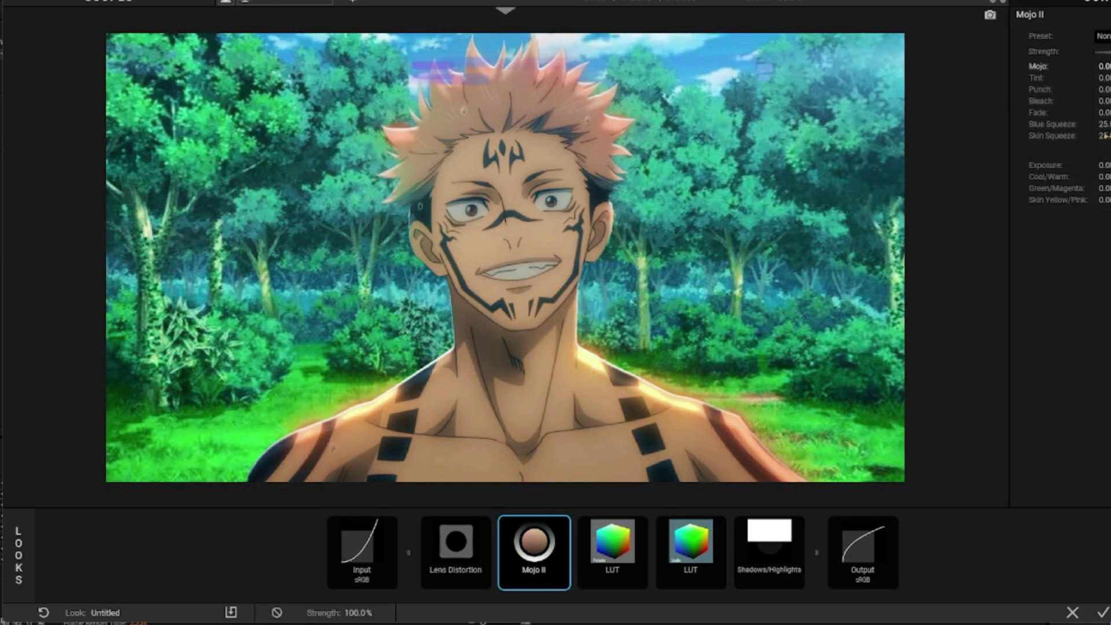
left_click_drag(1105, 114, 1108, 113)
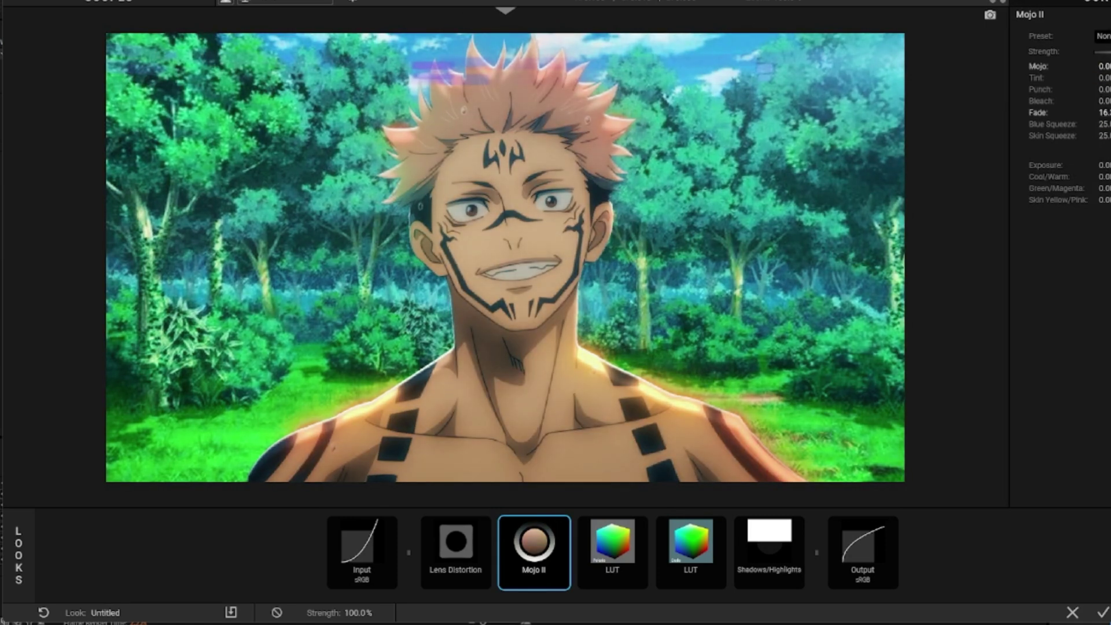
left_click_drag(1104, 65, 1108, 66)
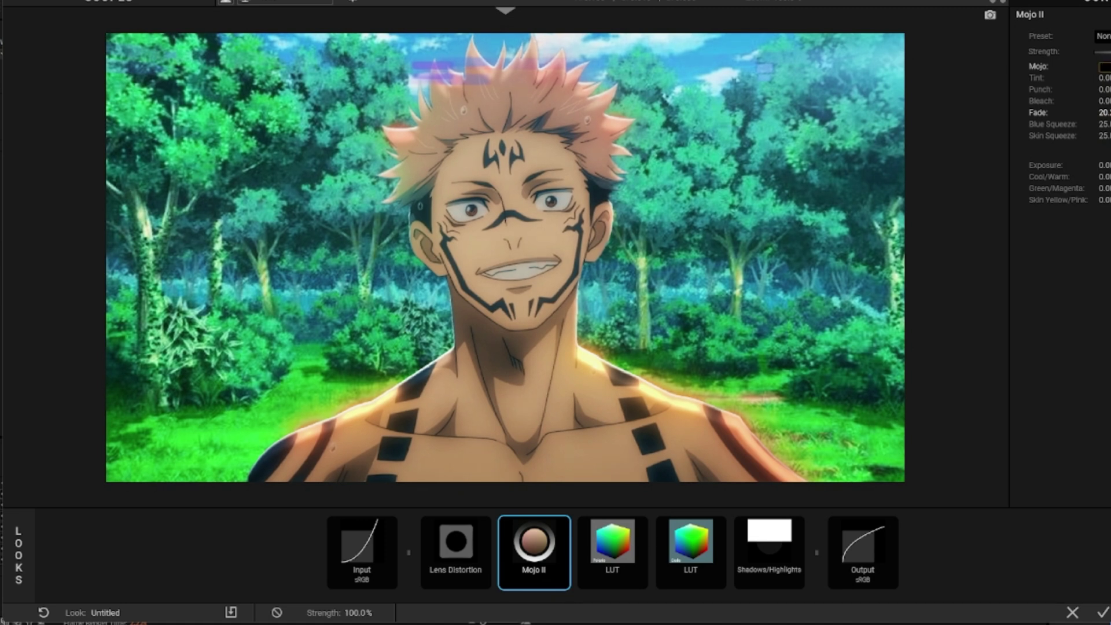
type("10")
key("Return")
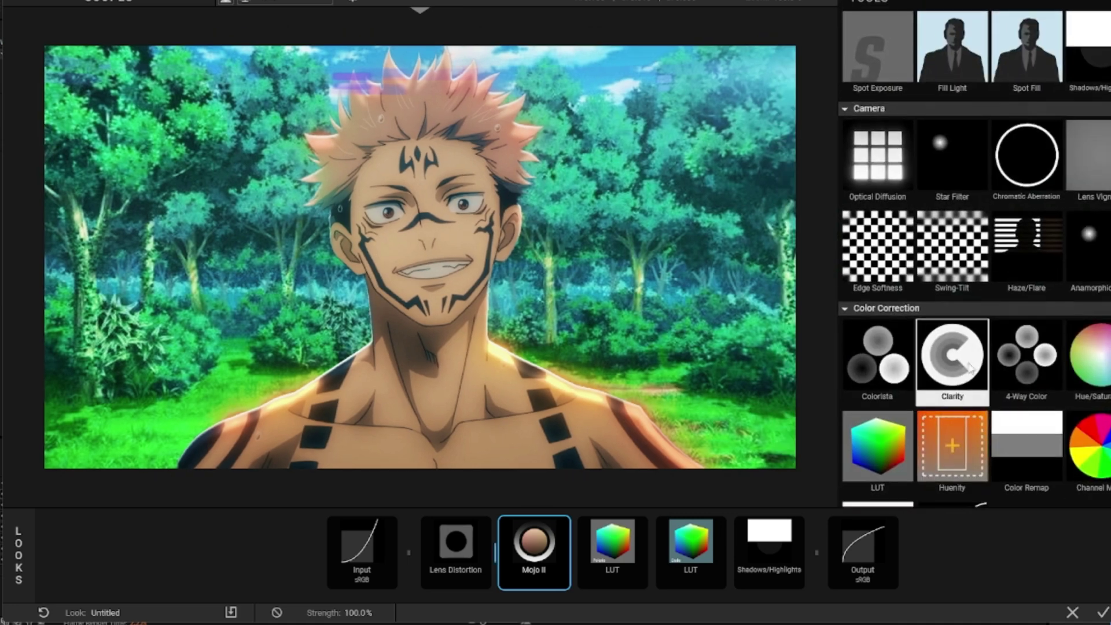
Add Edge Softness with blur size 0.90% and radius 1.328, then apply the look
left_click_drag(877, 301, 417, 568)
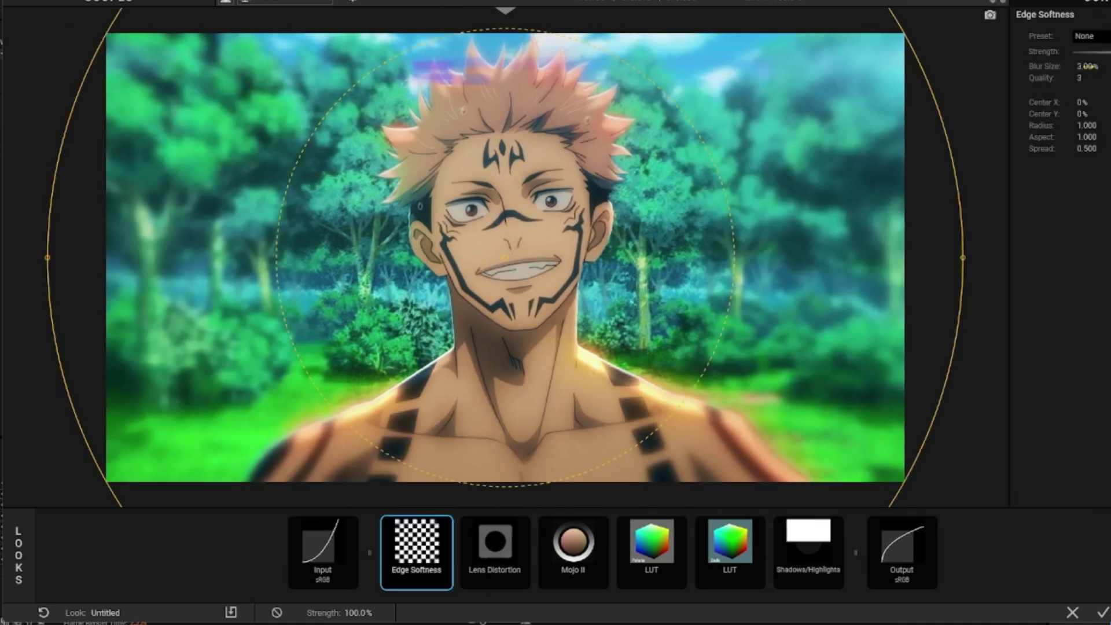
left_click_drag(1087, 66, 1076, 66)
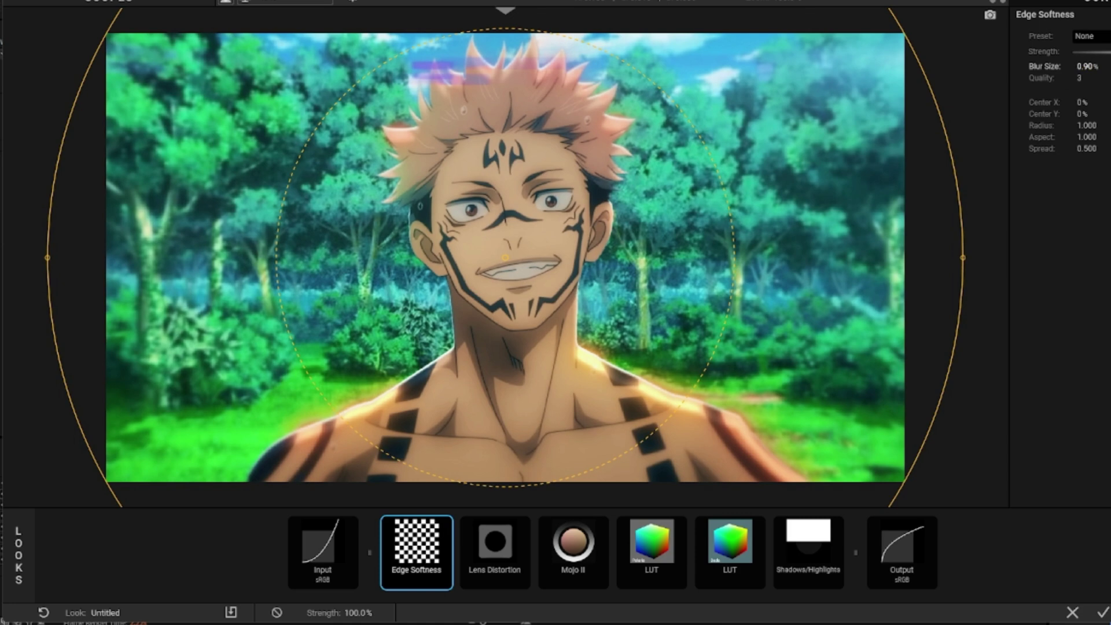
left_click_drag(1087, 125, 1099, 125)
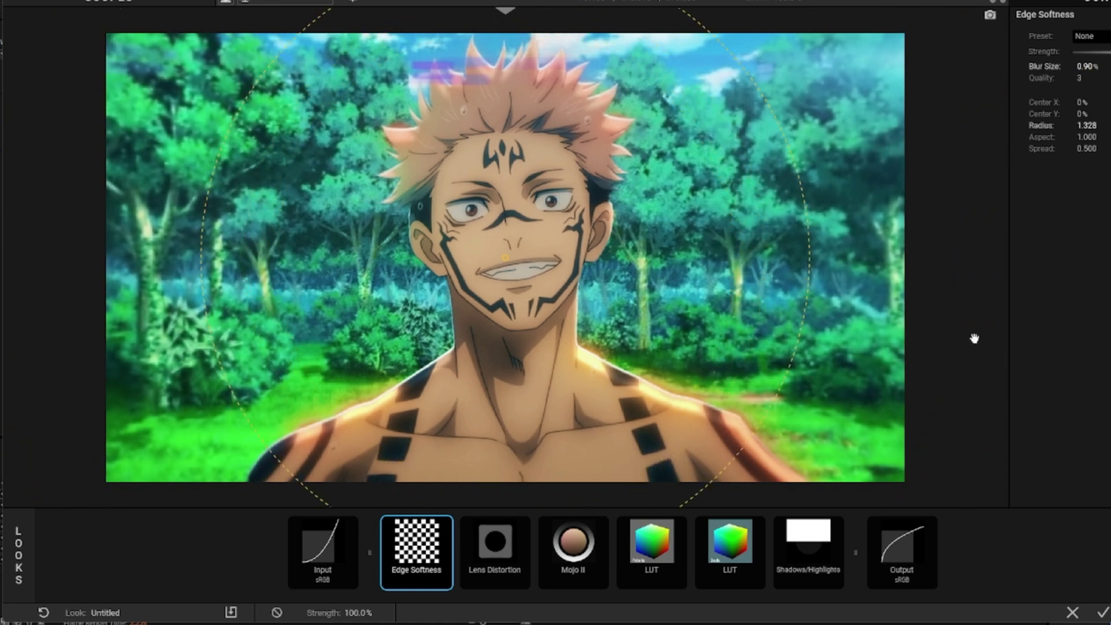
left_click(1101, 613)
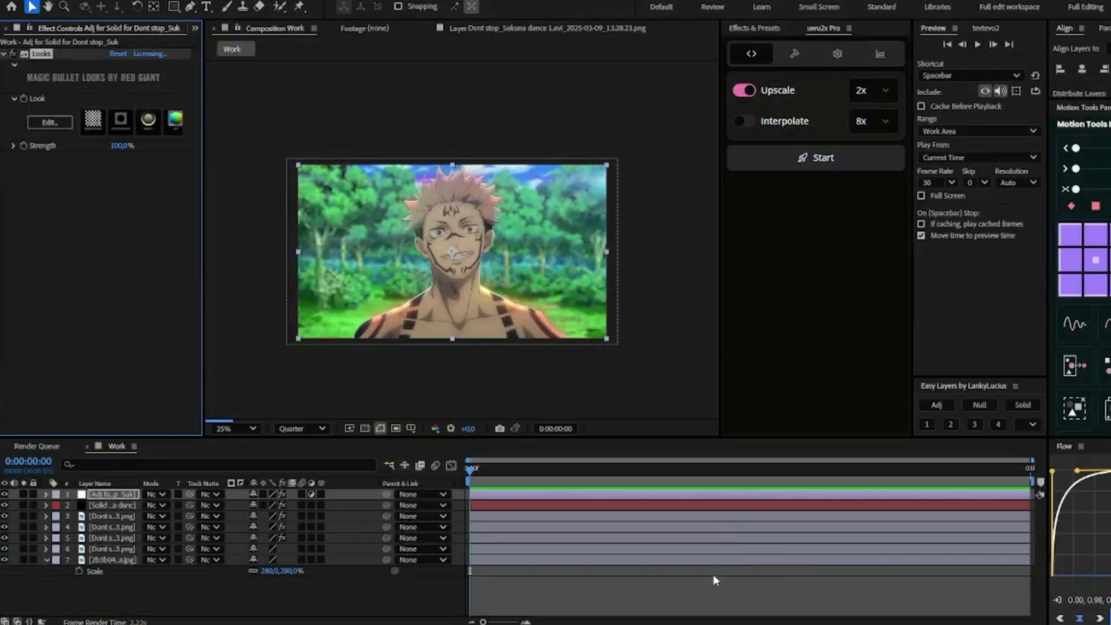
left_click(687, 591)
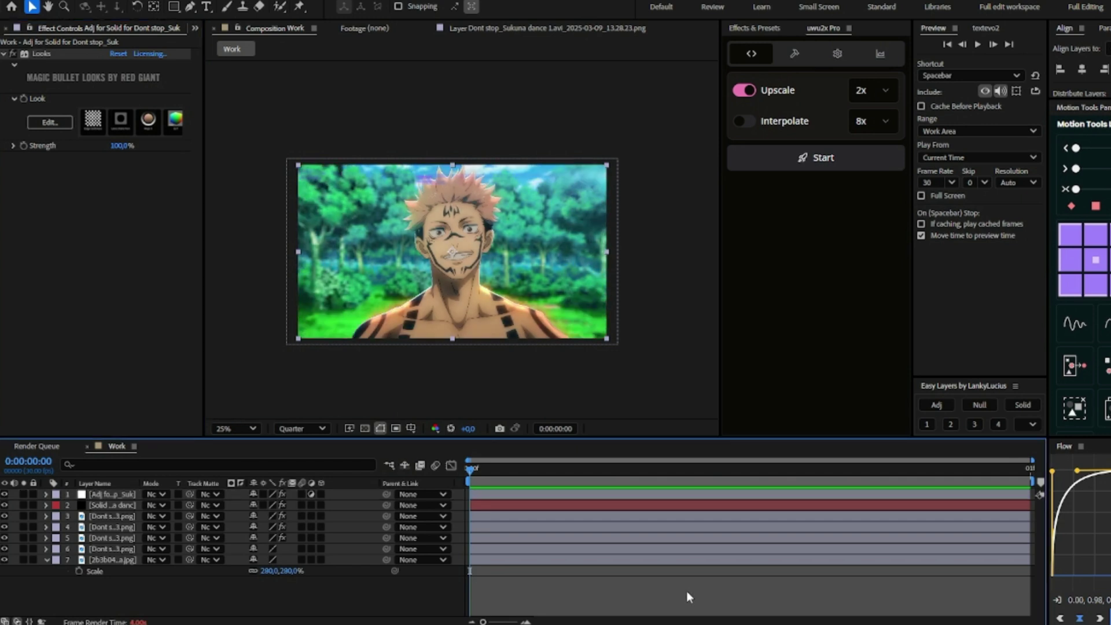